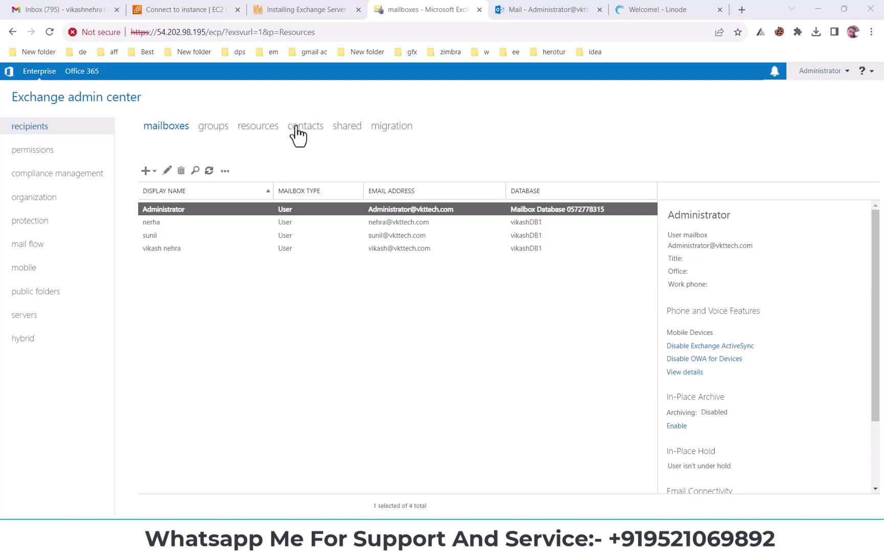
# - Start a new Room mailbox from the resources list's + menu
pyautogui.click(258, 132)
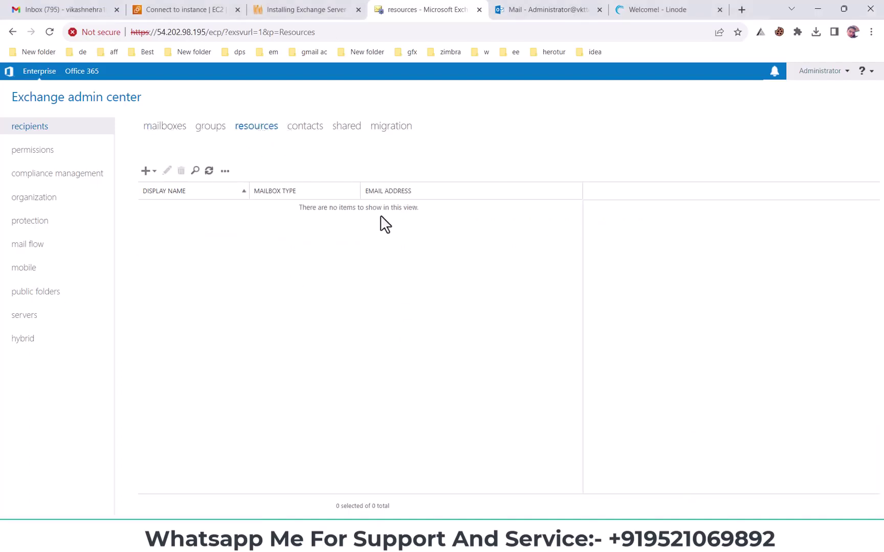
pyautogui.click(146, 172)
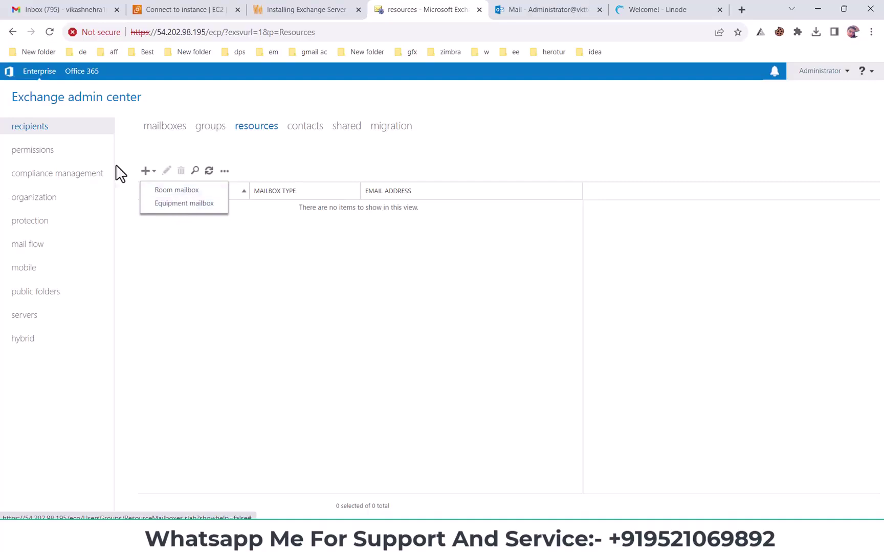
pyautogui.click(179, 191)
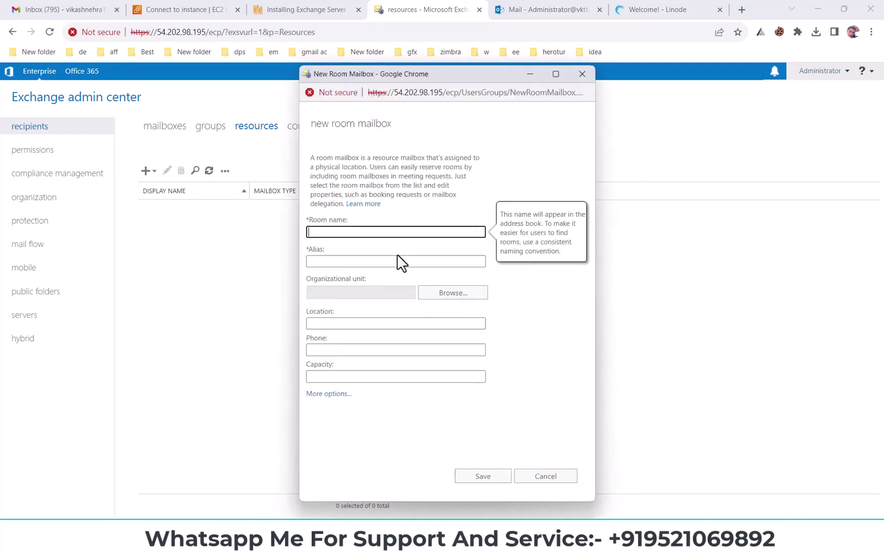
# - Name the room 'new year party hall' and give it the alias 'newyearpartyhall'
pyautogui.write('new year party hall')
pyautogui.moveTo(381, 234); pyautogui.dragTo(271, 236)
pyautogui.hotkey('ctrl', 'c')
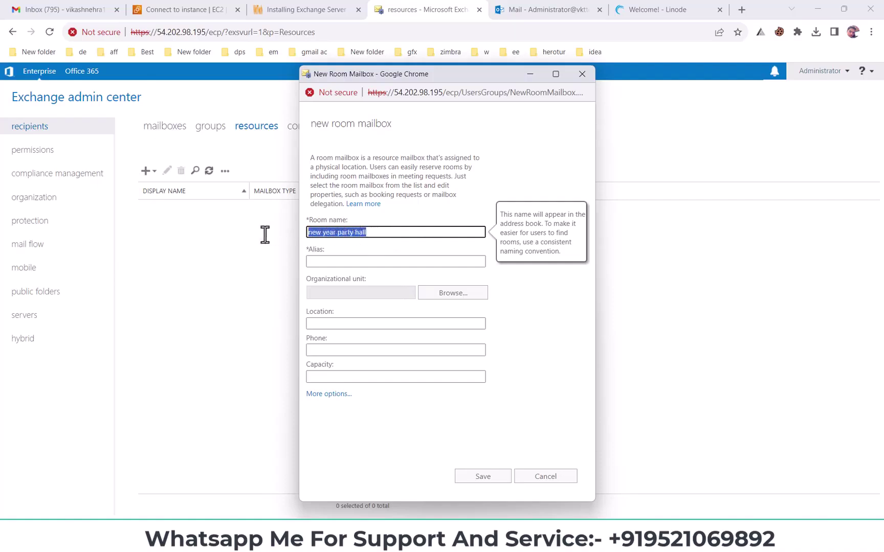
pyautogui.click(359, 262)
pyautogui.hotkey('ctrl', 'v')
pyautogui.click(323, 262)
pyautogui.press('BackSpace')
pyautogui.click(336, 262)
pyautogui.press('BackSpace')
pyautogui.click(352, 262)
pyautogui.press('BackSpace')
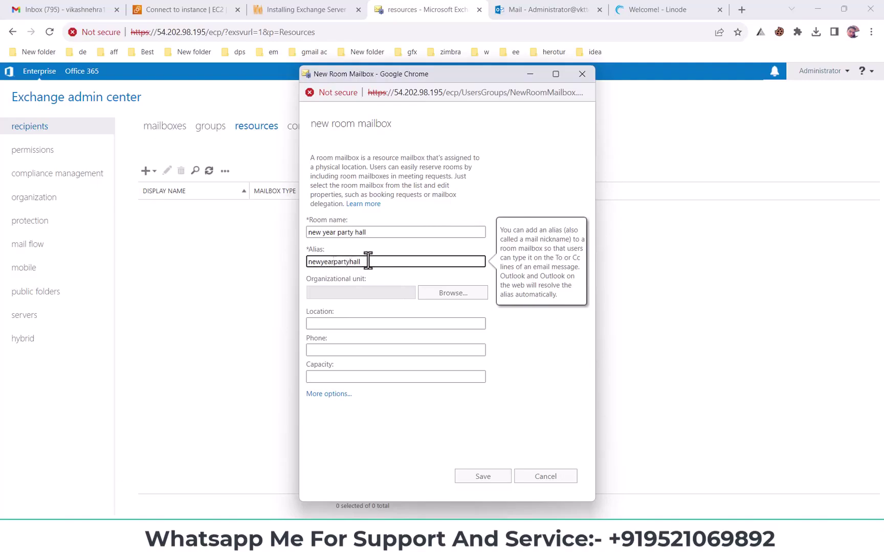
pyautogui.click(381, 272)
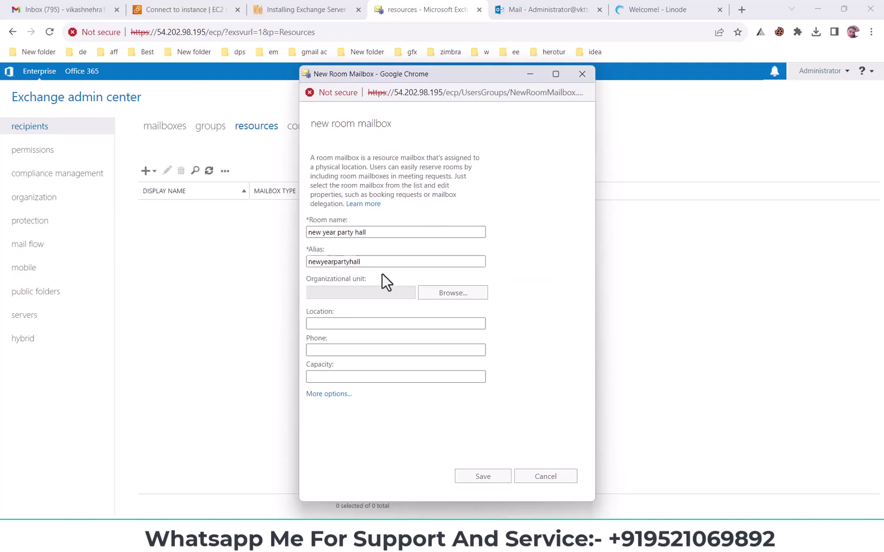
# - Place it in the Users unit, with location jaipur, the room's phone number and capacity 50
pyautogui.click(440, 301)
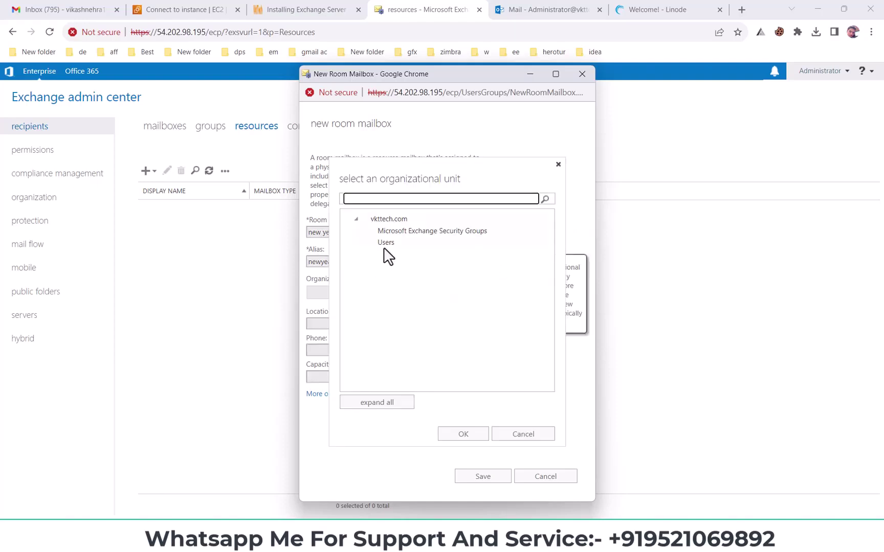
pyautogui.click(386, 243)
pyautogui.click(463, 435)
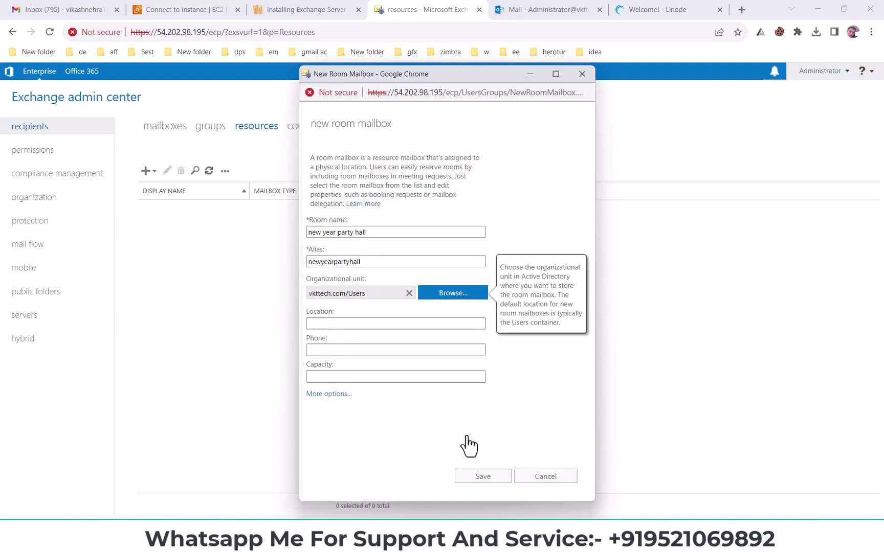
pyautogui.click(319, 324)
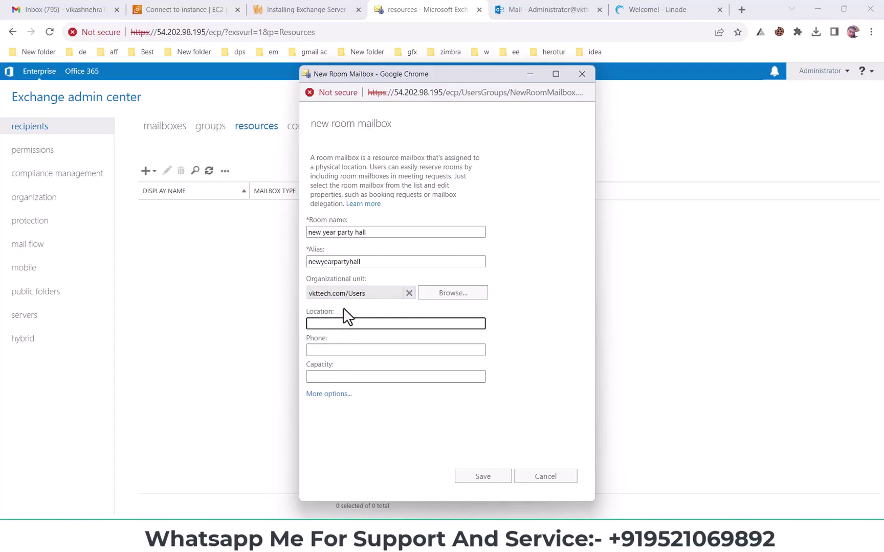
pyautogui.write('jaipur')
pyautogui.click(348, 352)
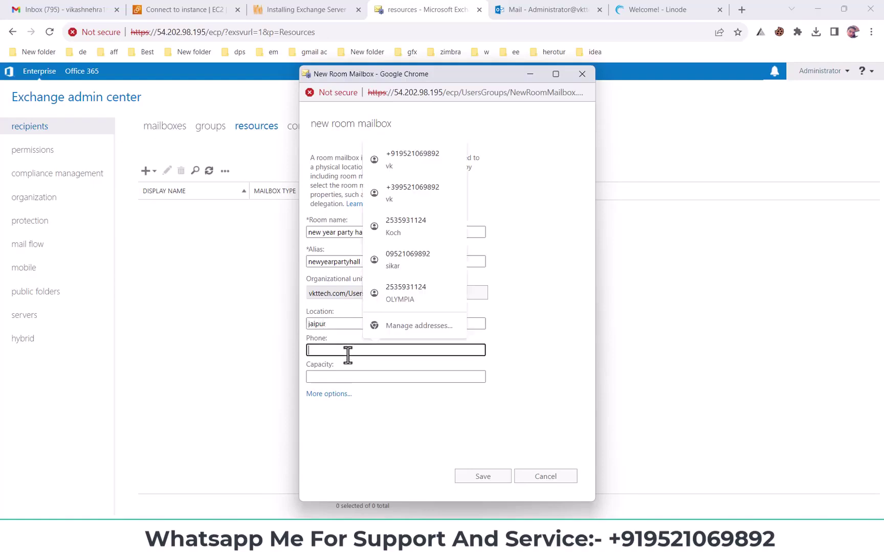
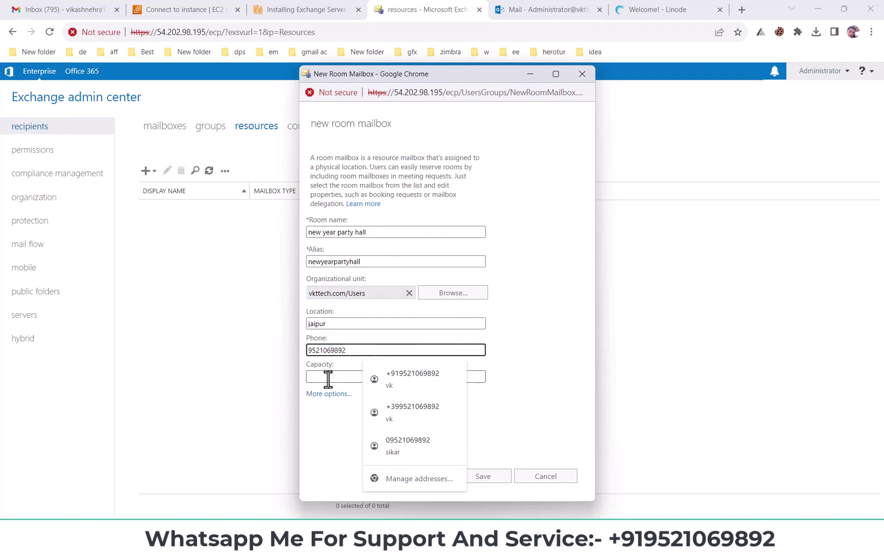
pyautogui.click(328, 379)
pyautogui.click(378, 427)
pyautogui.click(351, 380)
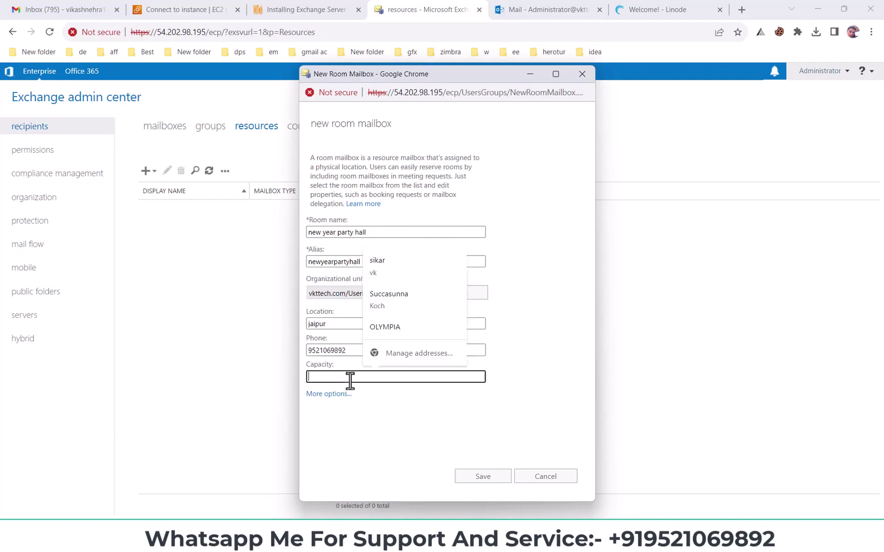
pyautogui.write('50')
pyautogui.click(365, 432)
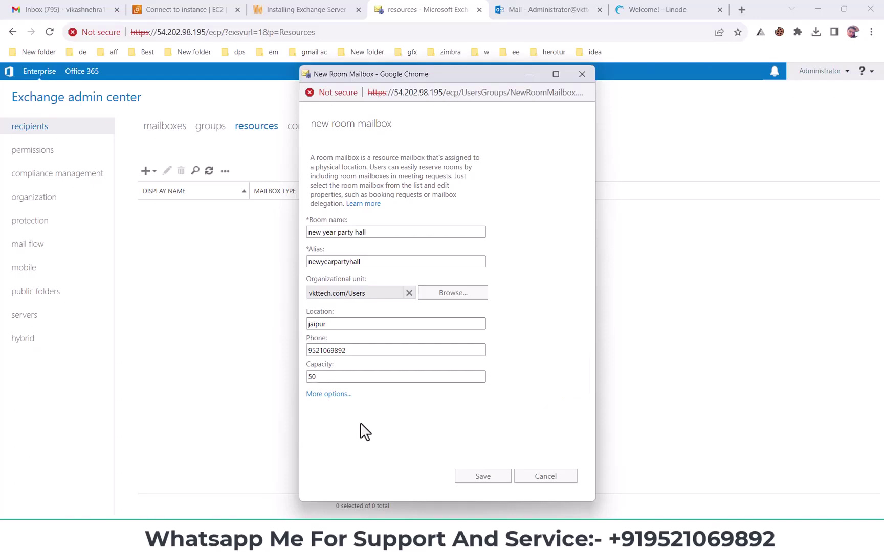
# - Under more options, store the mailbox in the vikashDB1 database
pyautogui.click(335, 394)
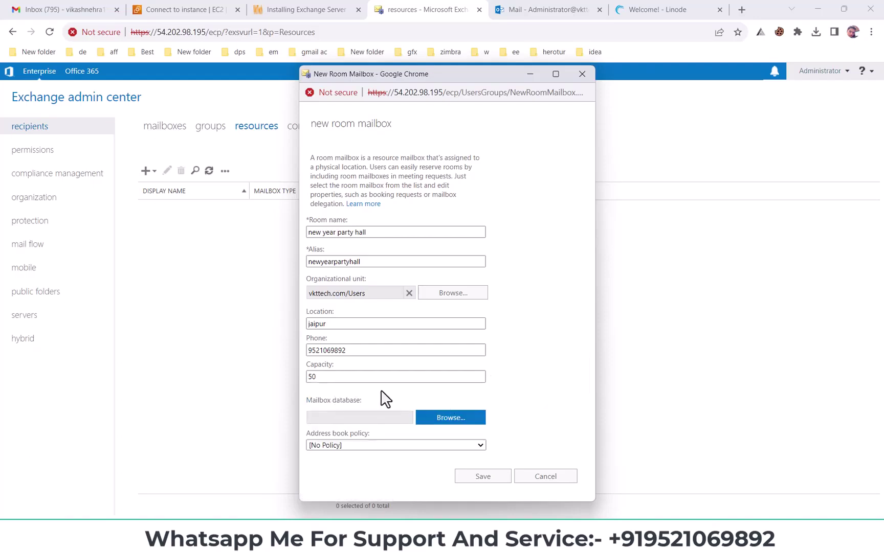
pyautogui.moveTo(307, 404); pyautogui.dragTo(373, 403)
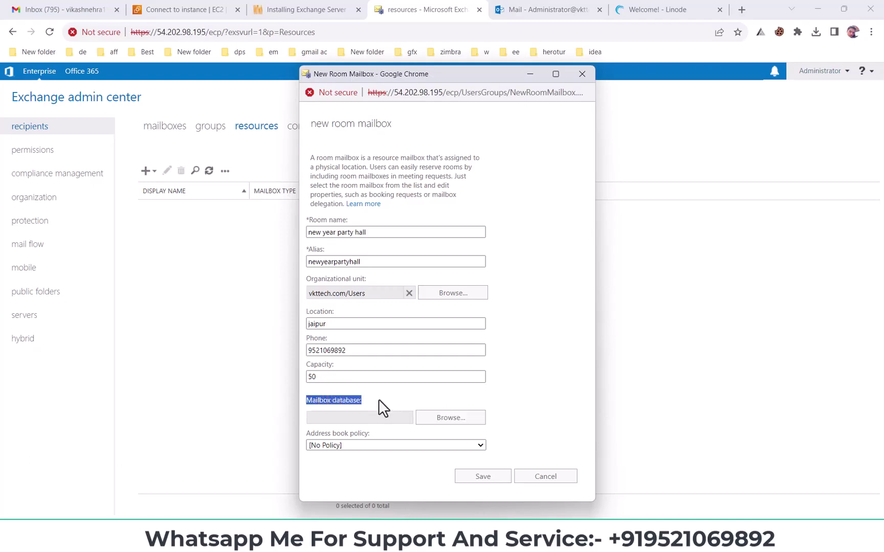
pyautogui.click(449, 419)
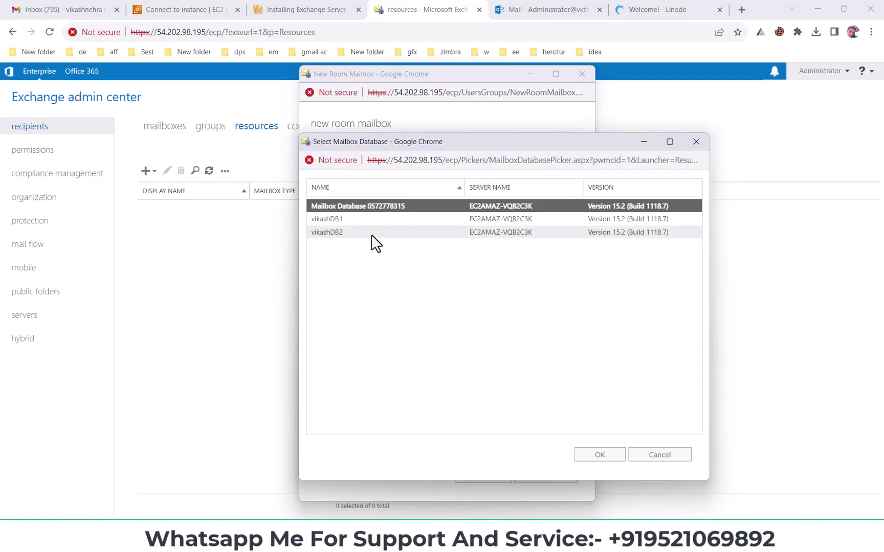
pyautogui.click(336, 221)
pyautogui.click(599, 456)
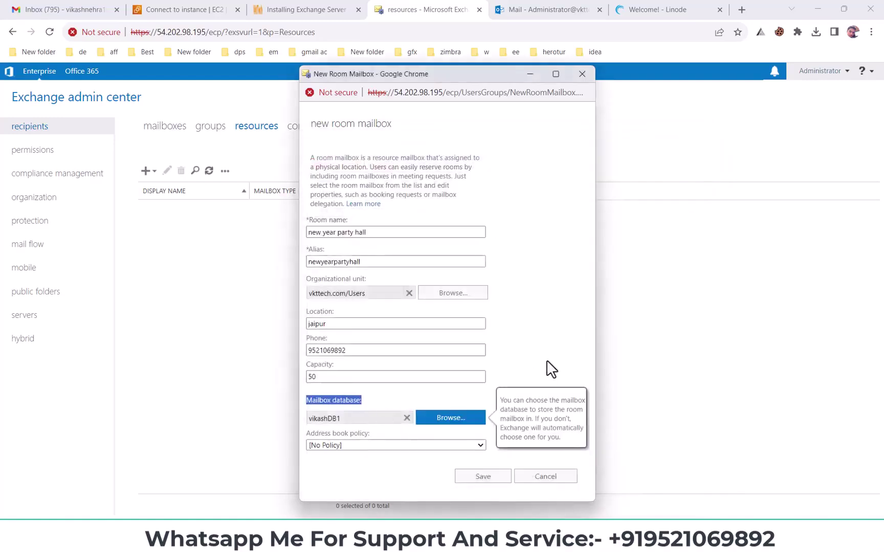
pyautogui.click(540, 330)
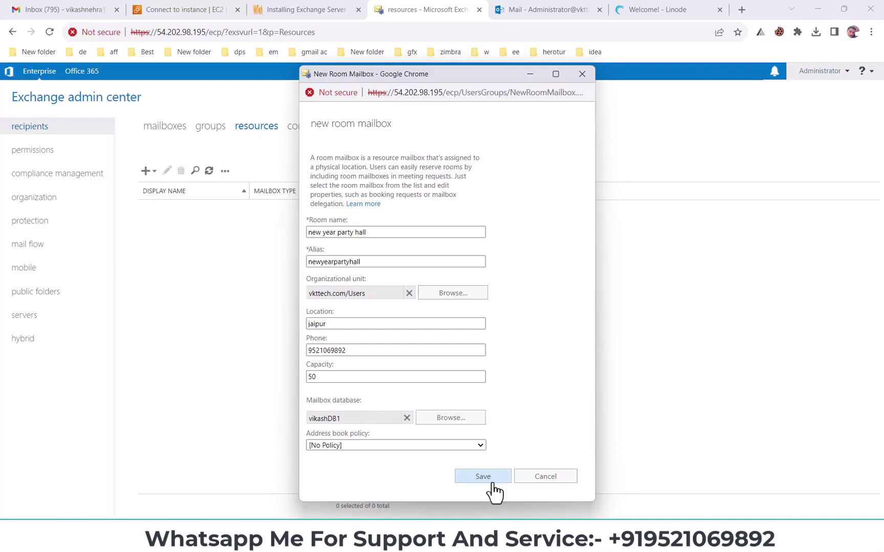
# - Save the room mailbox past the warning and add a DATABASE column to the resources list
pyautogui.click(478, 480)
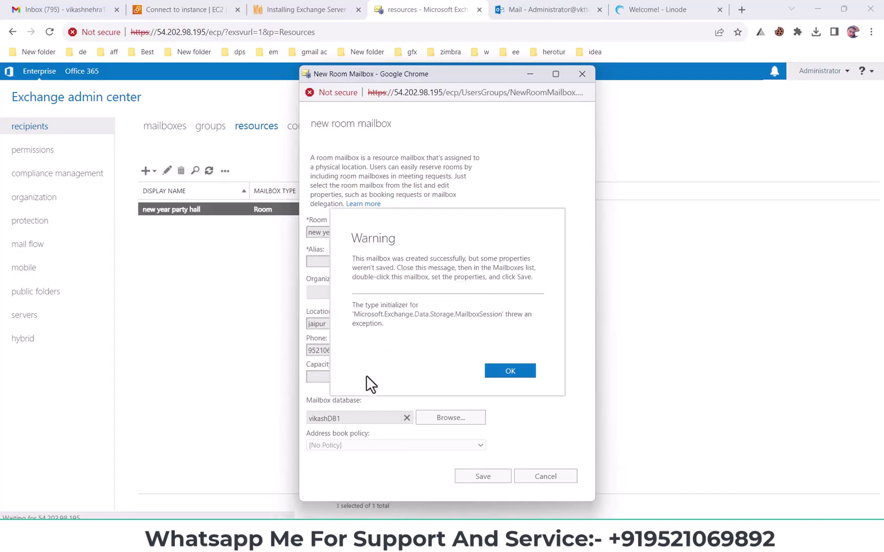
pyautogui.click(529, 372)
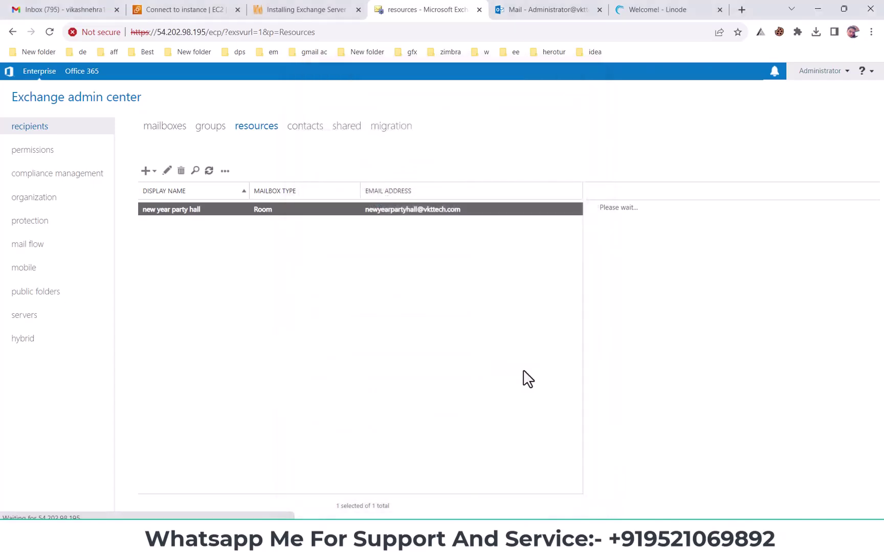
pyautogui.click(225, 172)
pyautogui.click(265, 190)
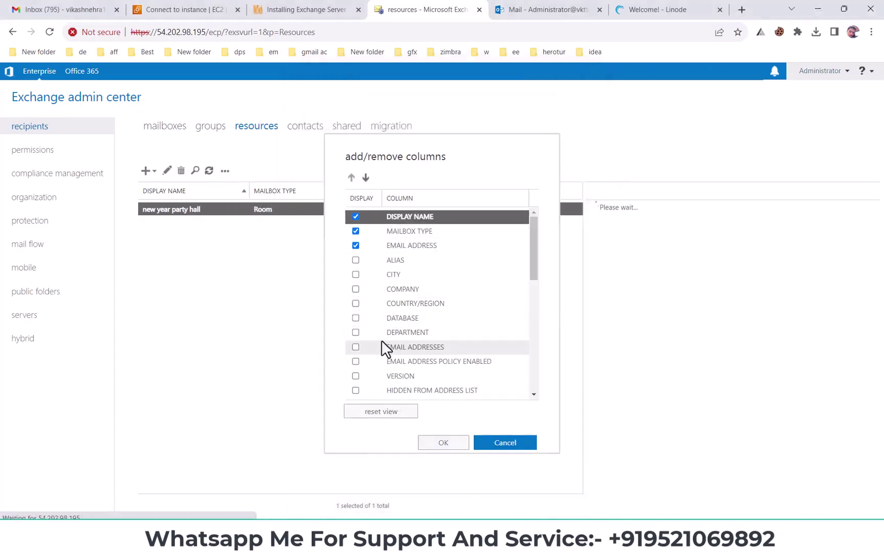
pyautogui.click(355, 318)
pyautogui.click(433, 441)
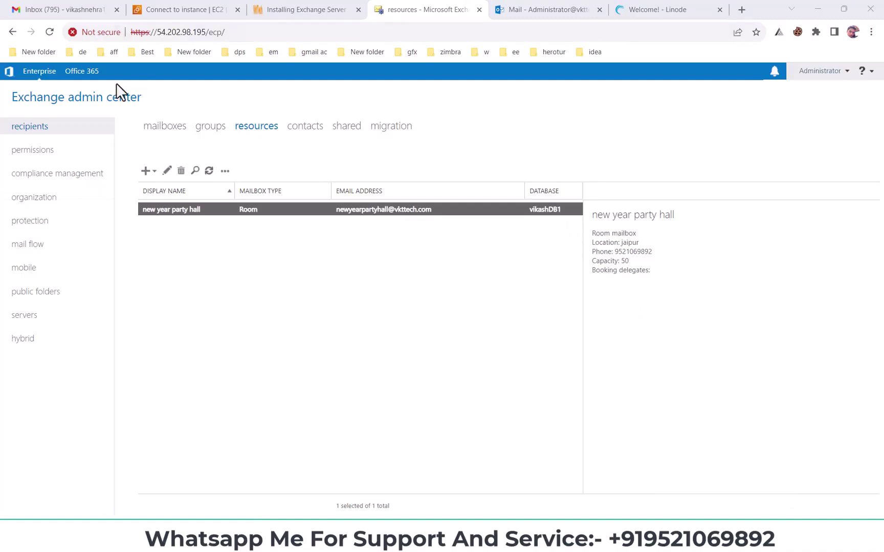
pyautogui.click(167, 171)
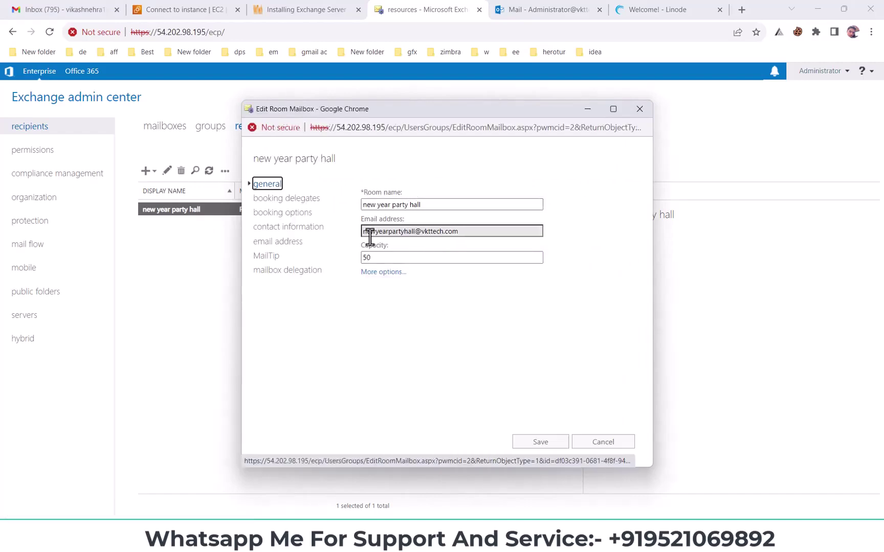
pyautogui.moveTo(363, 259); pyautogui.dragTo(500, 266)
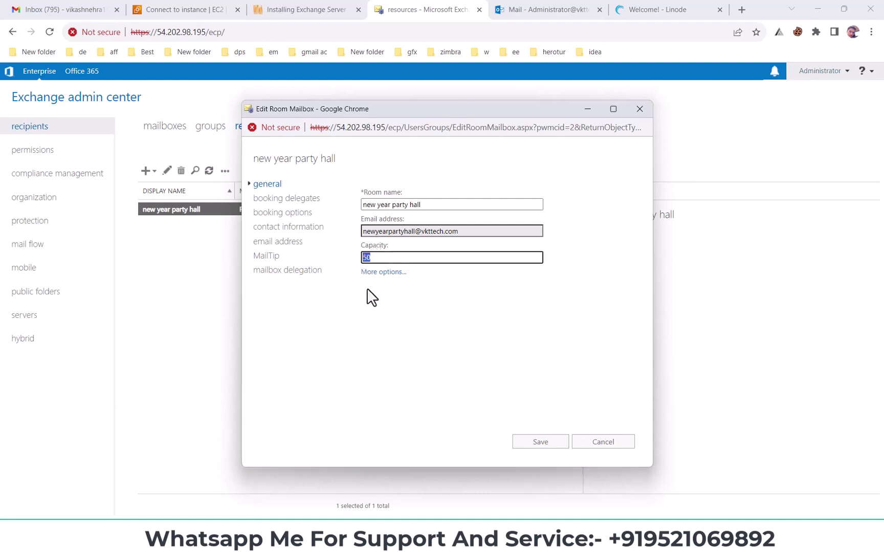
pyautogui.click(380, 272)
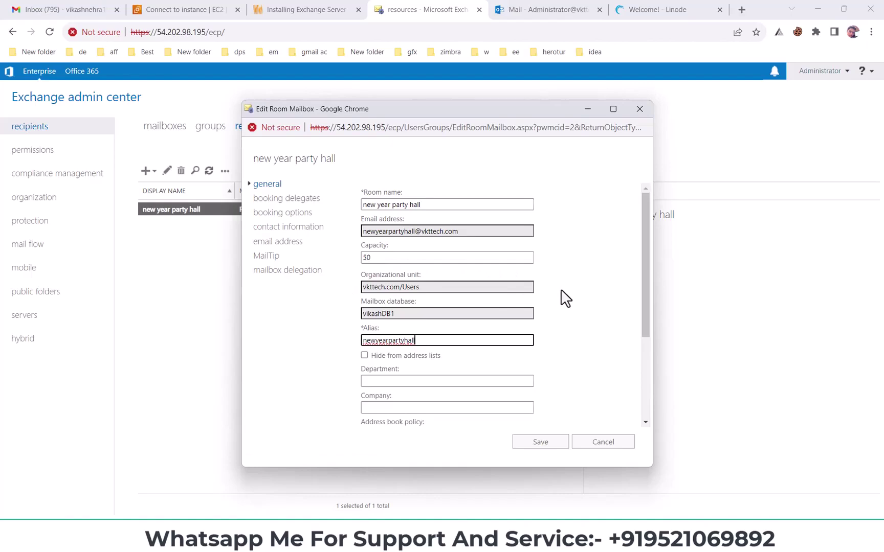
pyautogui.scroll(-1, 532, 294)
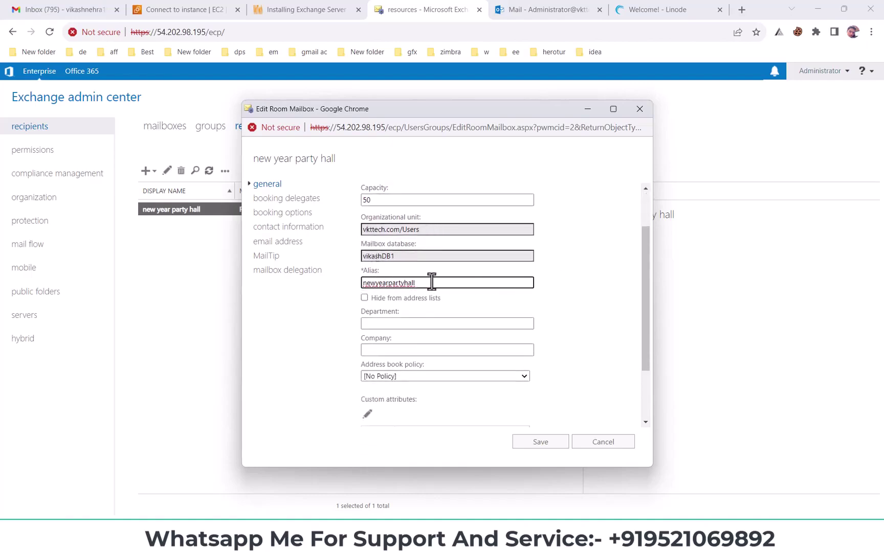
pyautogui.moveTo(414, 286); pyautogui.dragTo(364, 297)
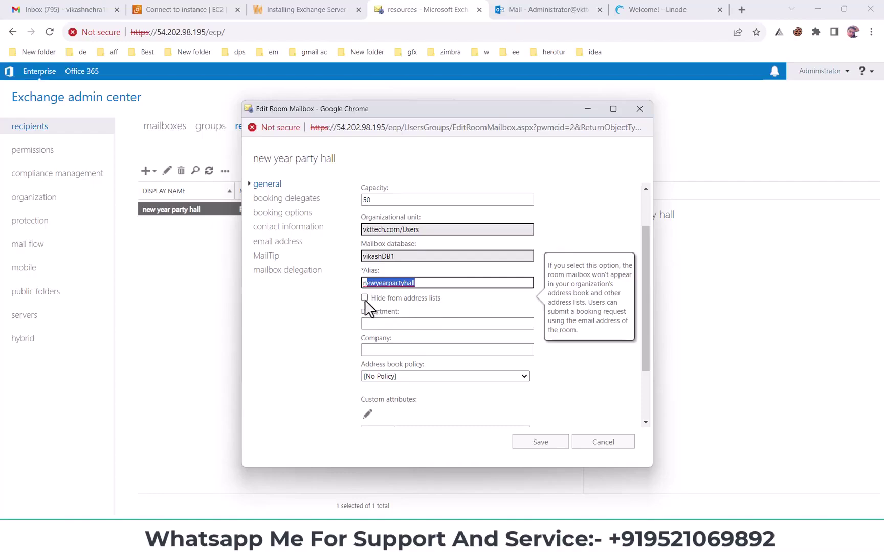
pyautogui.click(364, 341)
pyautogui.scroll(-1, 364, 341)
pyautogui.scroll(-3, 364, 342)
pyautogui.scroll(5, 363, 326)
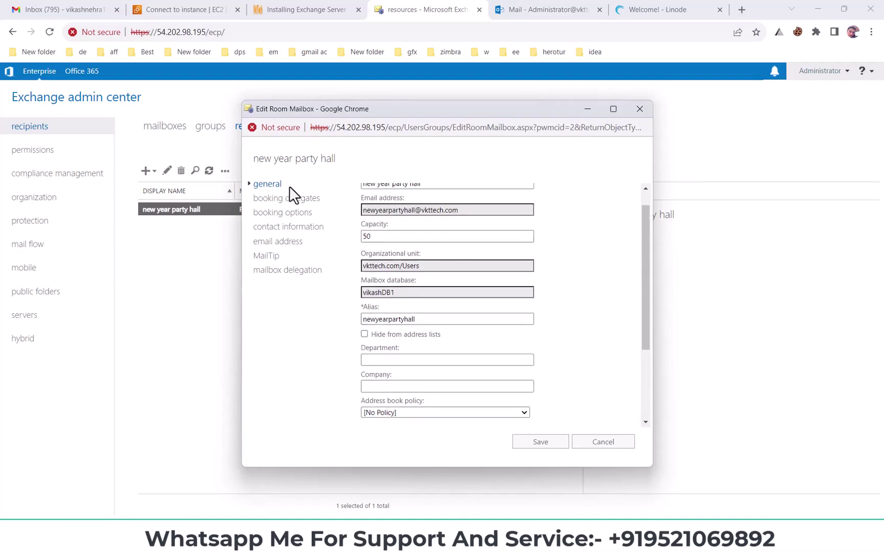
# - Set booking to 'Select delegates who can accept or decline booking requests' and open the delegate picker
pyautogui.click(283, 202)
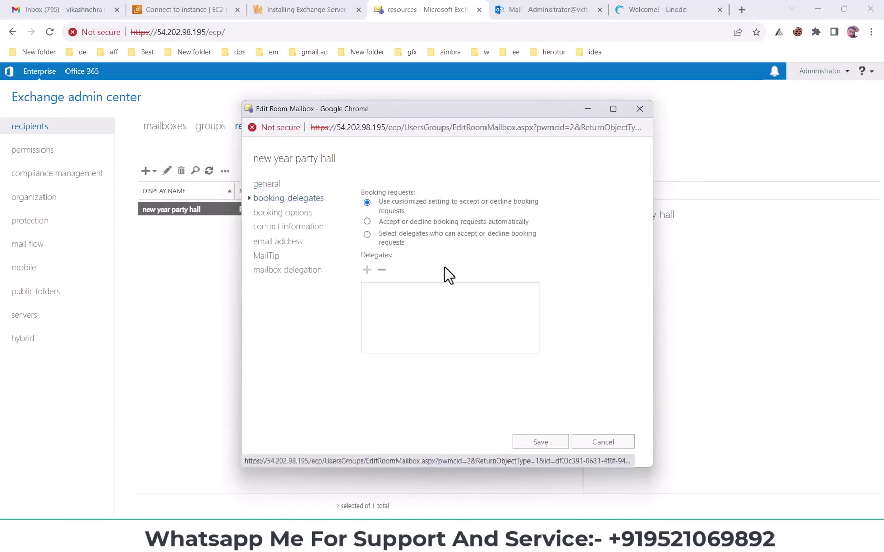
pyautogui.click(412, 321)
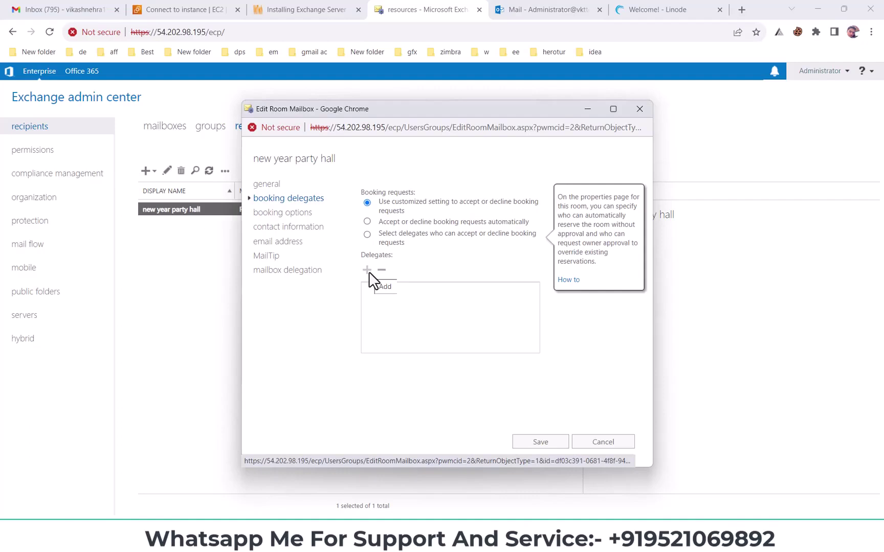
pyautogui.click(394, 221)
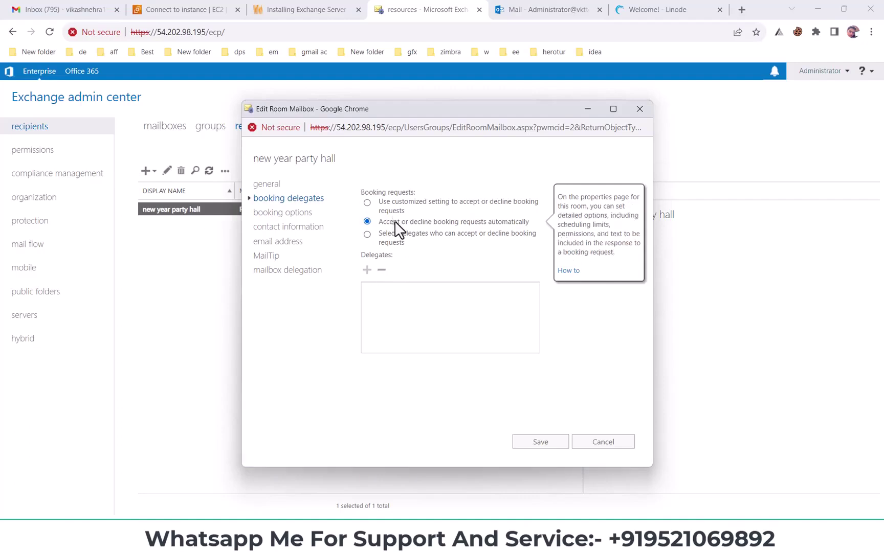
pyautogui.click(414, 282)
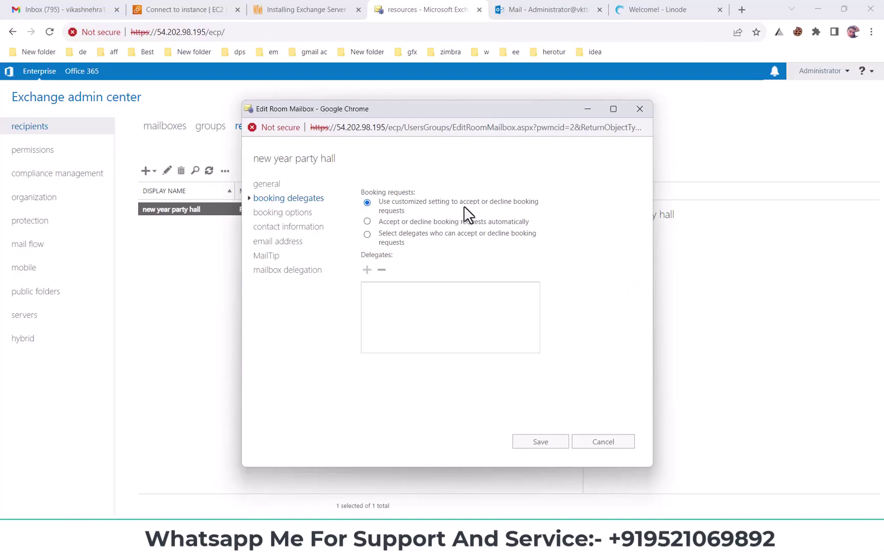
pyautogui.moveTo(383, 207); pyautogui.dragTo(420, 215)
pyautogui.click(404, 225)
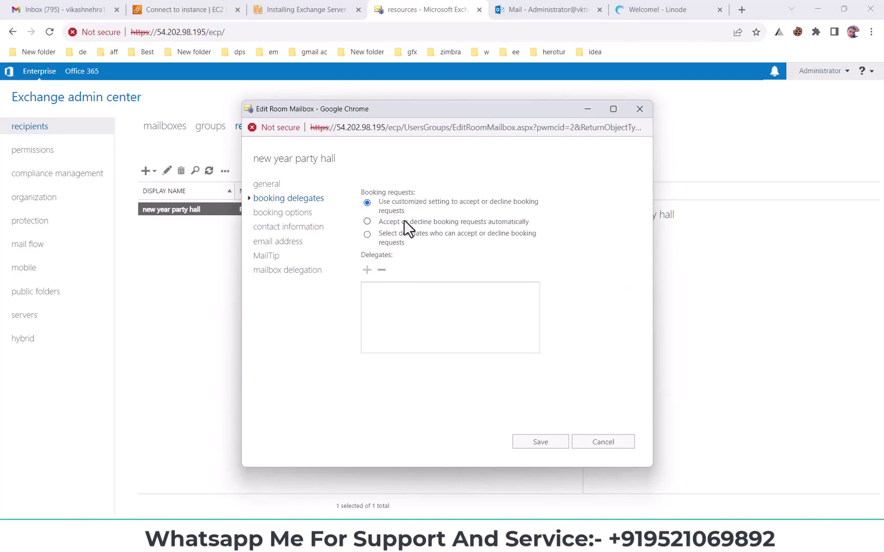
pyautogui.click(368, 221)
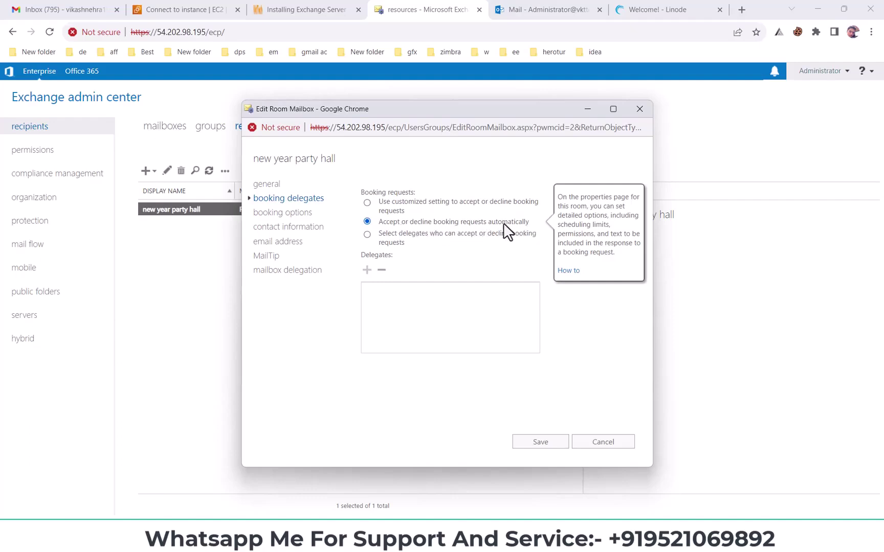
pyautogui.moveTo(378, 221); pyautogui.dragTo(511, 222)
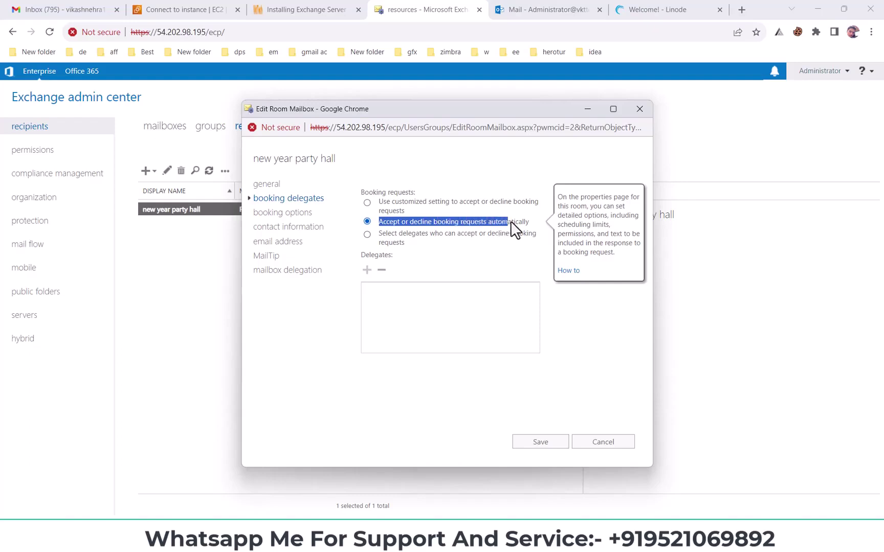
pyautogui.click(381, 233)
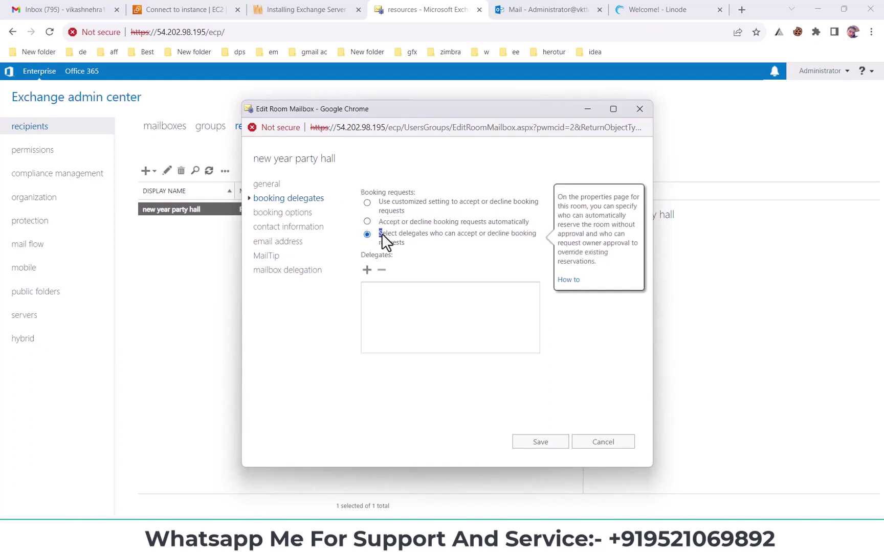
pyautogui.moveTo(381, 233); pyautogui.dragTo(428, 247)
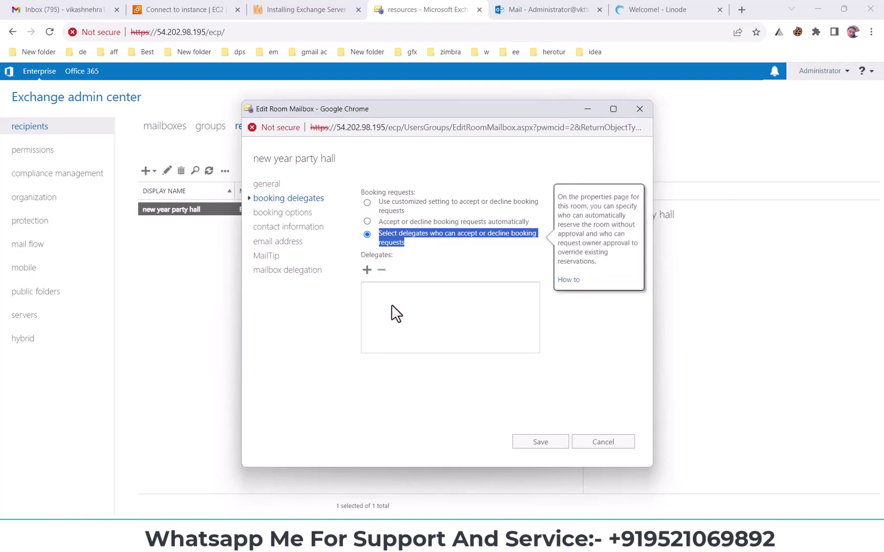
pyautogui.click(367, 270)
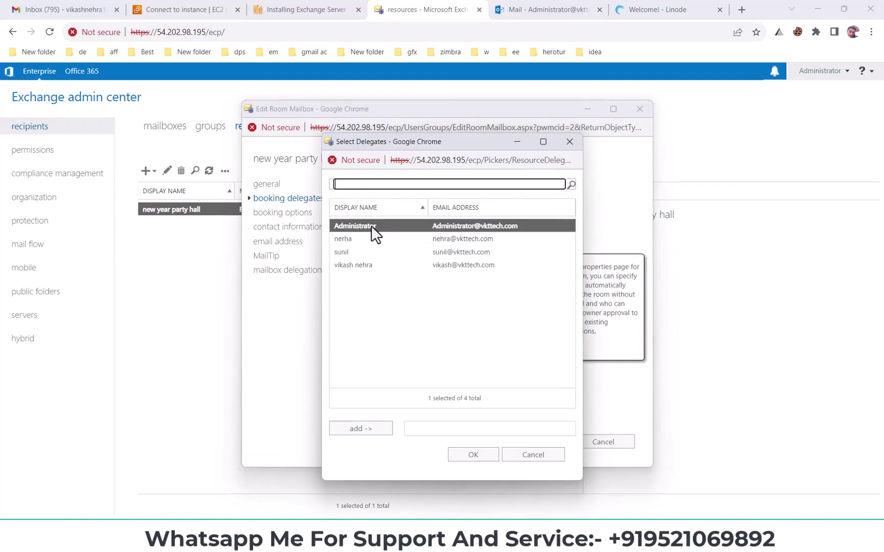
# - Confirm Administrator as the room's booking delegate
pyautogui.click(475, 459)
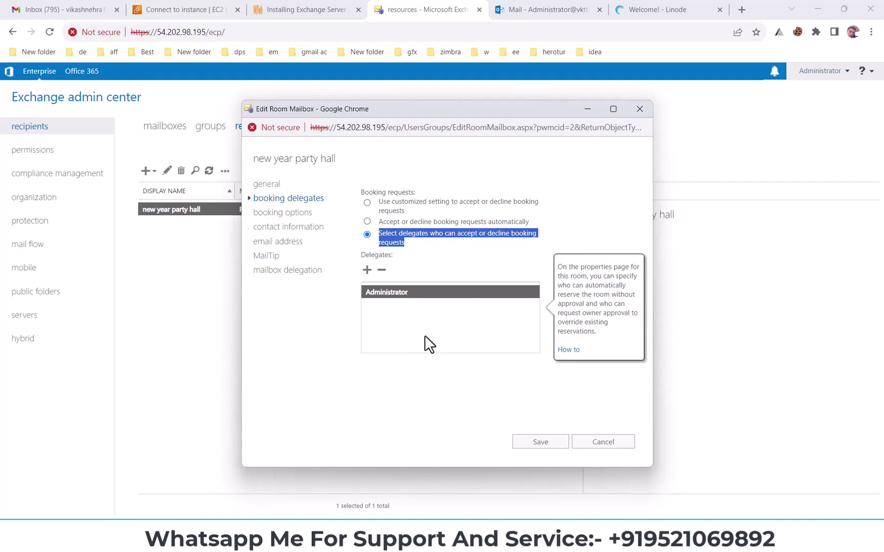
pyautogui.click(390, 295)
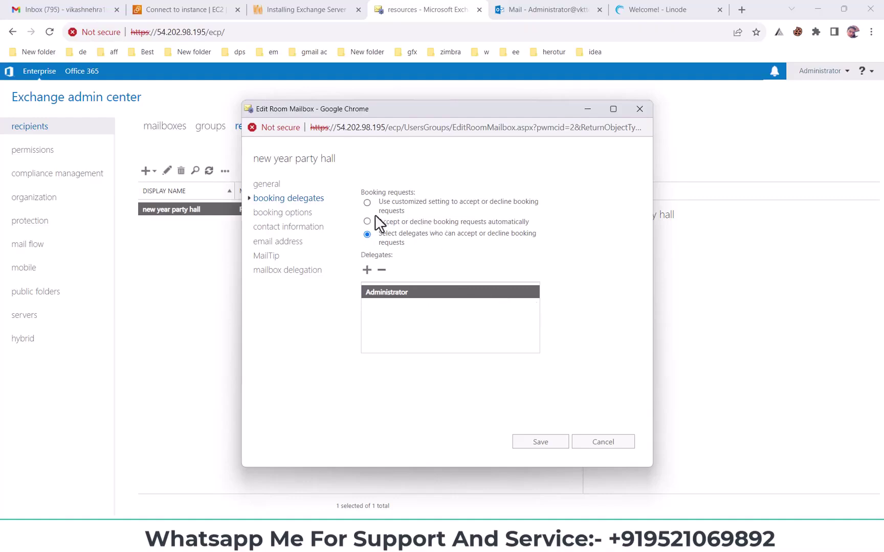
pyautogui.moveTo(370, 221)
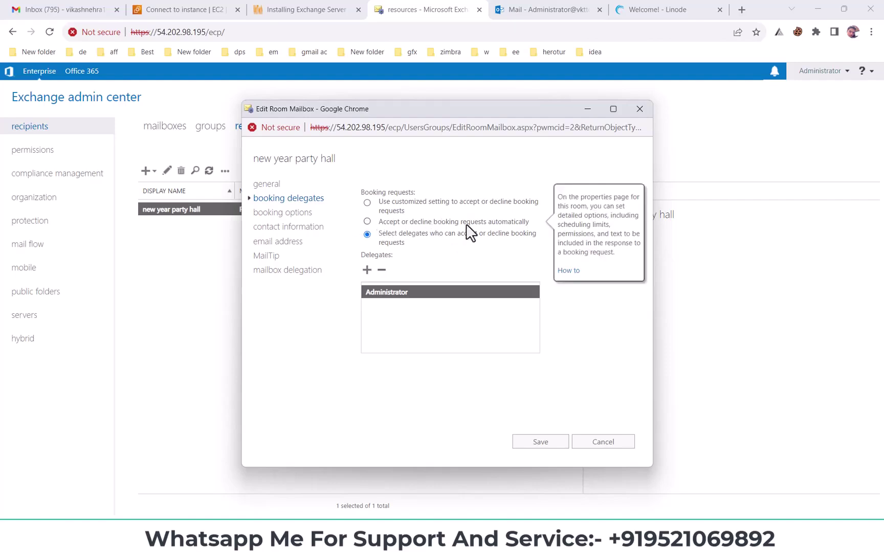
pyautogui.click(279, 214)
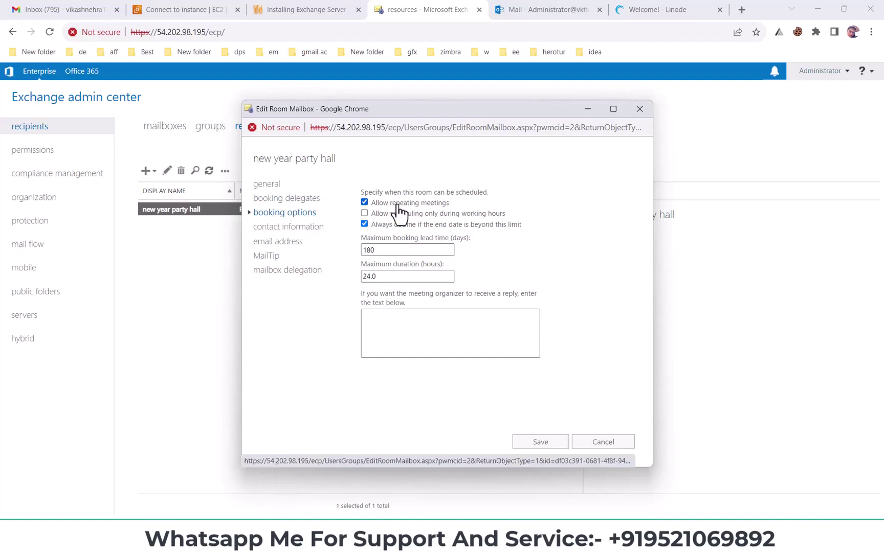
# - Review the booking options, leaving working hours unrestricted and the 180-day lead time selected
pyautogui.doubleClick(391, 250)
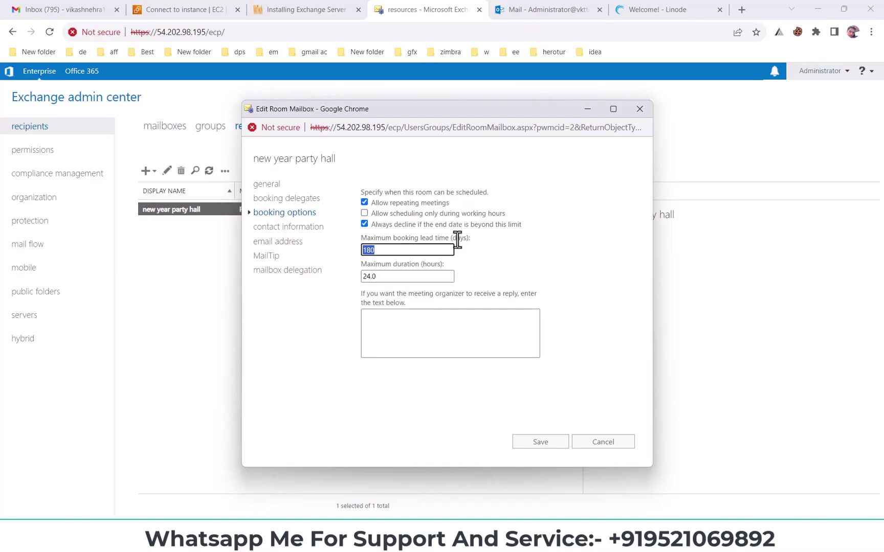
pyautogui.moveTo(389, 218)
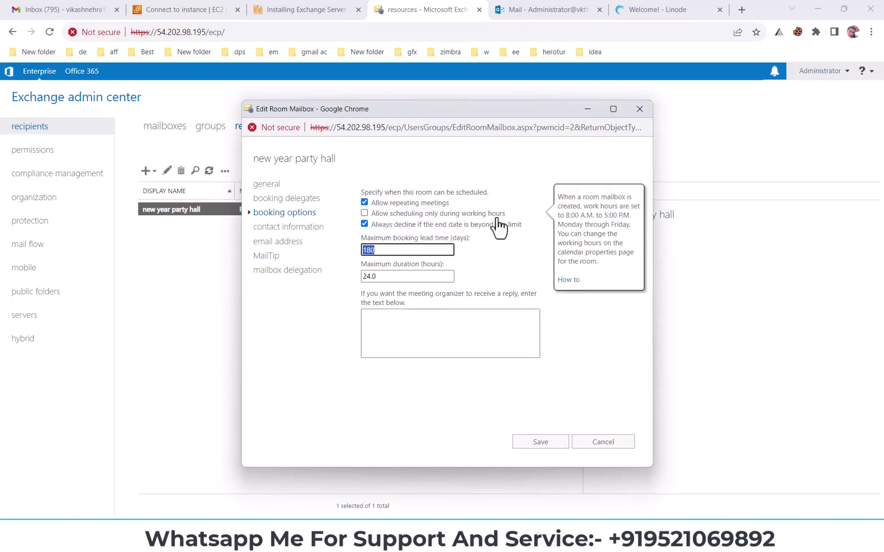
pyautogui.click(364, 213)
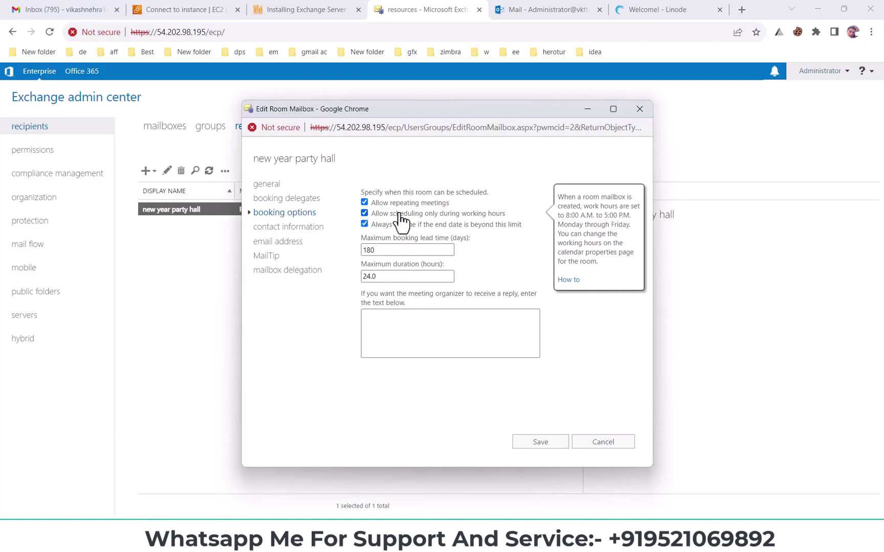
pyautogui.click(364, 213)
pyautogui.hotkey('ctrl', 'a')
pyautogui.click(443, 242)
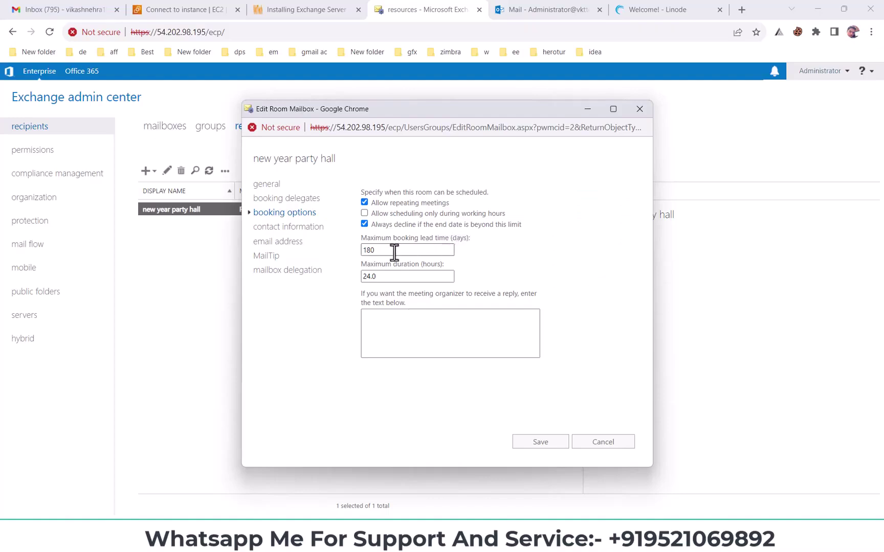
pyautogui.doubleClick(377, 251)
pyautogui.moveTo(410, 310); pyautogui.dragTo(361, 298)
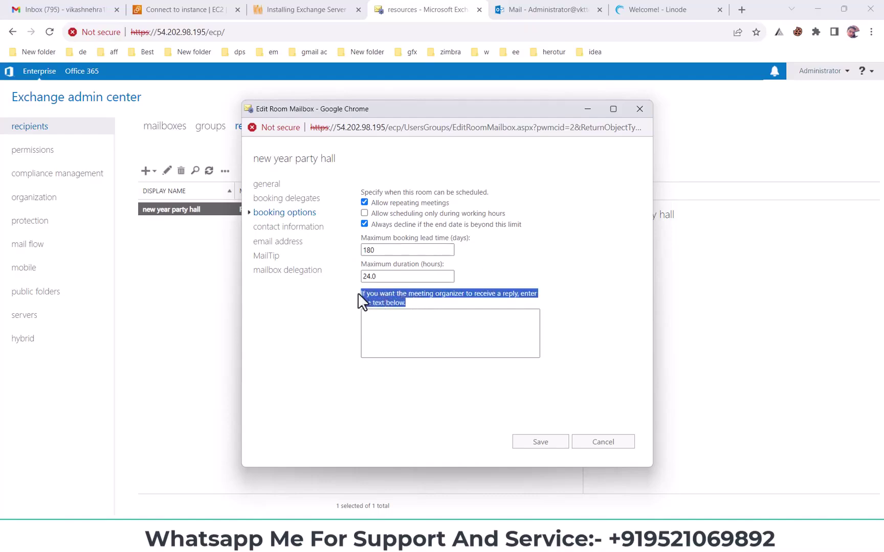
pyautogui.doubleClick(395, 246)
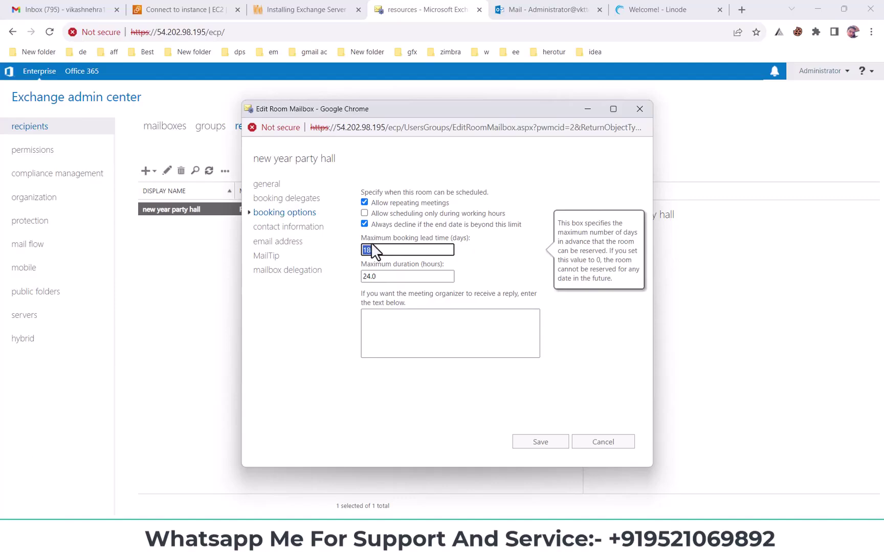
pyautogui.click(384, 265)
pyautogui.click(382, 250)
# - Change the maximum booking lead time to 2, then restore it to 180 days
pyautogui.write('2')
pyautogui.click(376, 263)
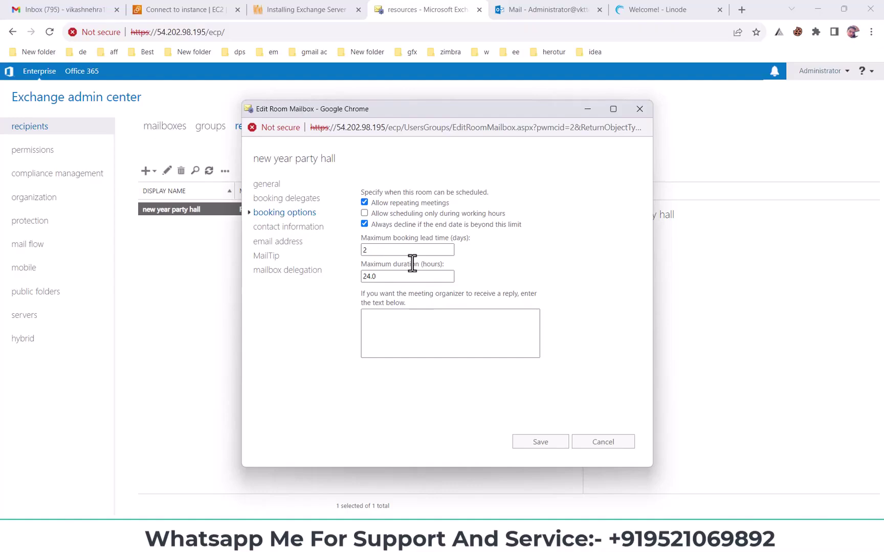
pyautogui.doubleClick(407, 250)
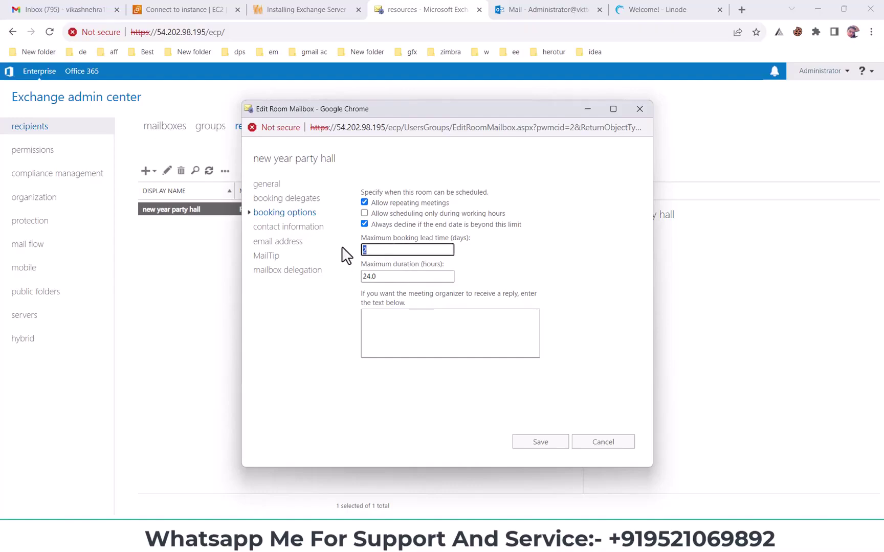
pyautogui.write('180')
pyautogui.moveTo(399, 251); pyautogui.dragTo(357, 255)
pyautogui.moveTo(366, 264)
pyautogui.mouseDown()
pyautogui.moveTo(428, 278)
pyautogui.moveTo(358, 280)
pyautogui.mouseUp()
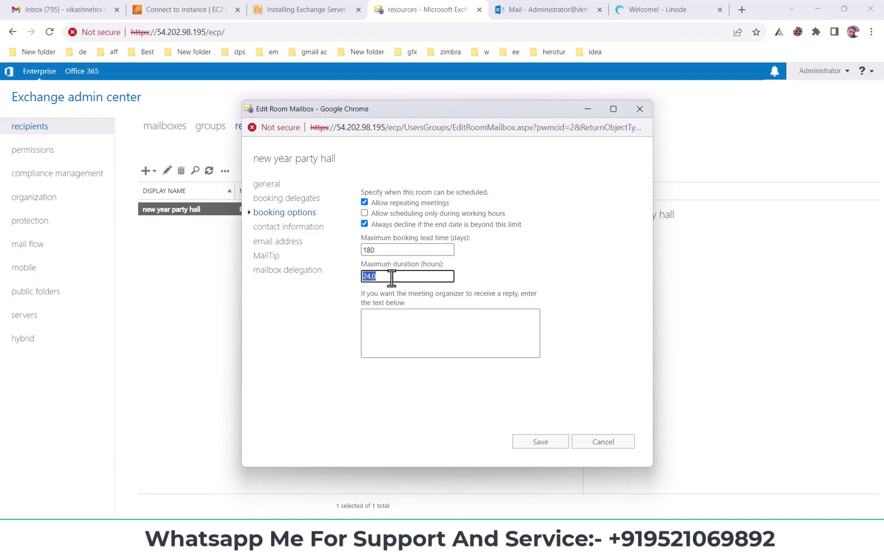
# - Add the reply 'thank you for booking' for meeting organizers
pyautogui.click(416, 349)
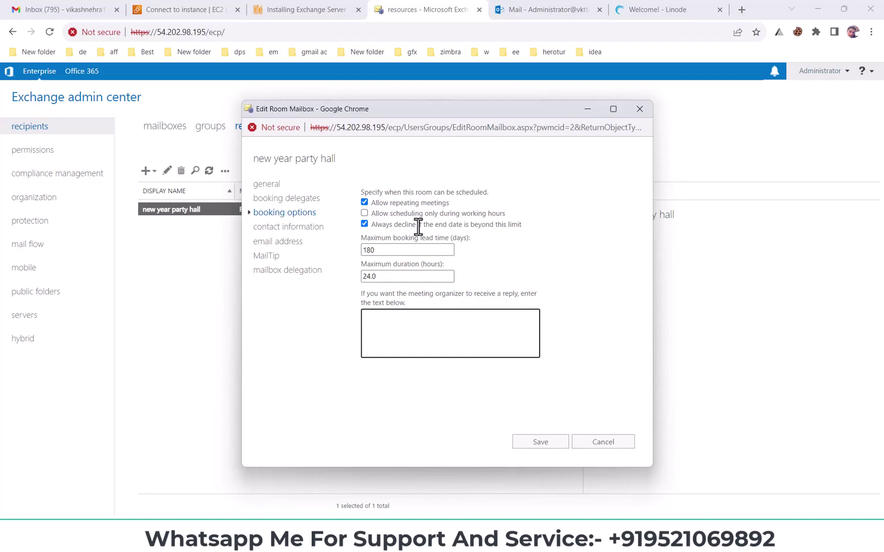
pyautogui.click(440, 326)
pyautogui.write('thank you for booking')
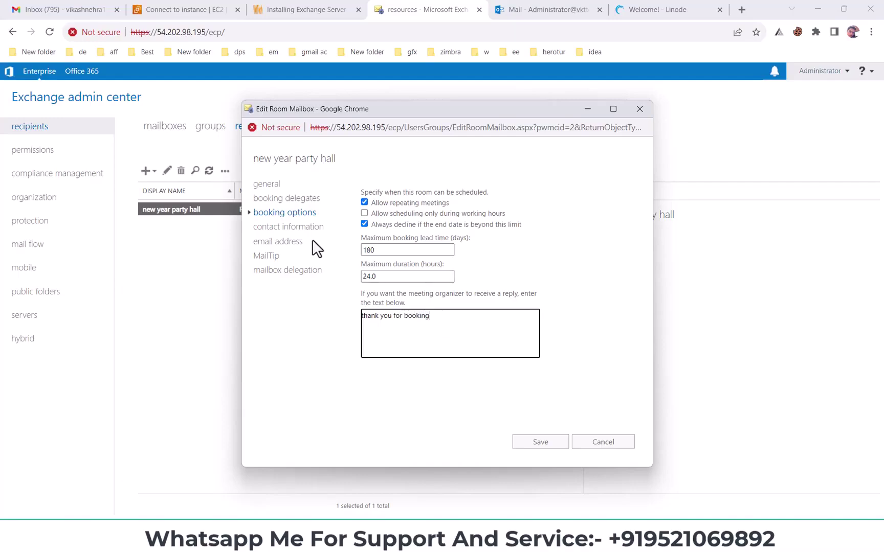
pyautogui.click(302, 229)
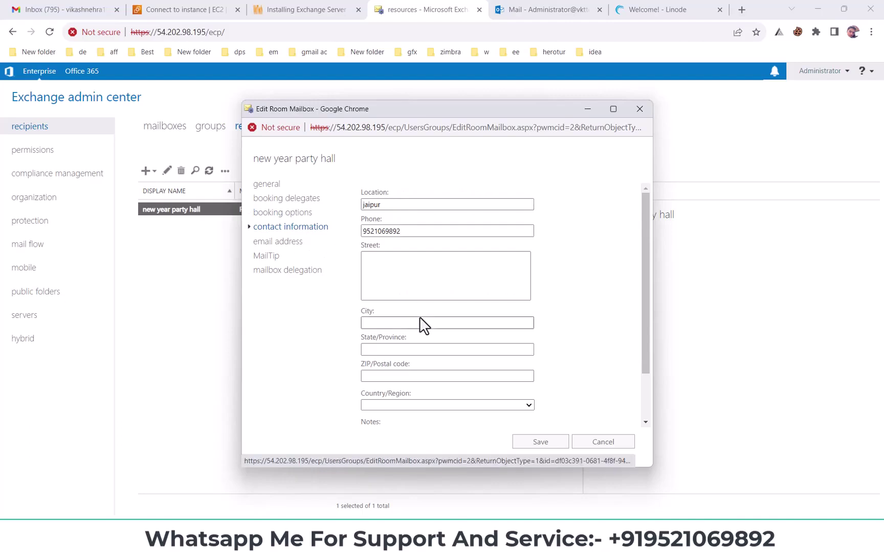
# - Check the room's email addresses, cancelling a new address and keeping the single default SMTP
pyautogui.doubleClick(407, 231)
pyautogui.click(286, 236)
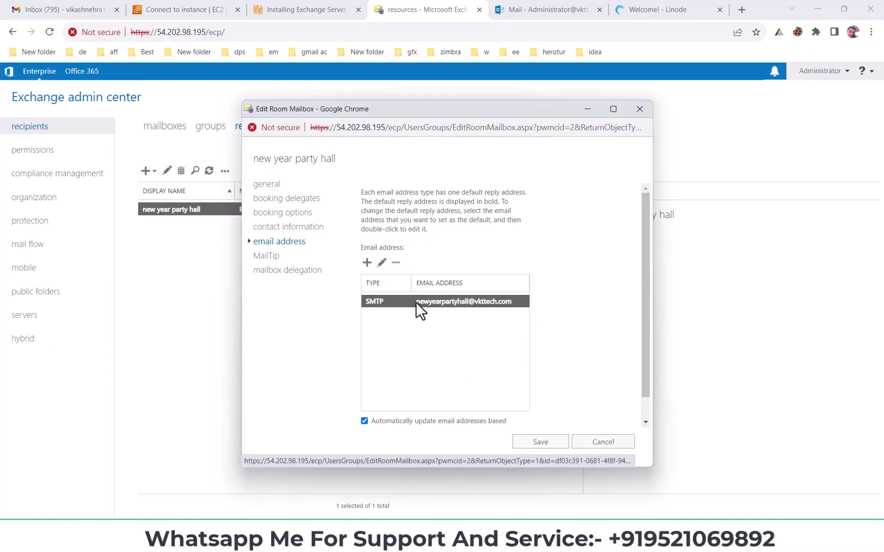
pyautogui.click(367, 264)
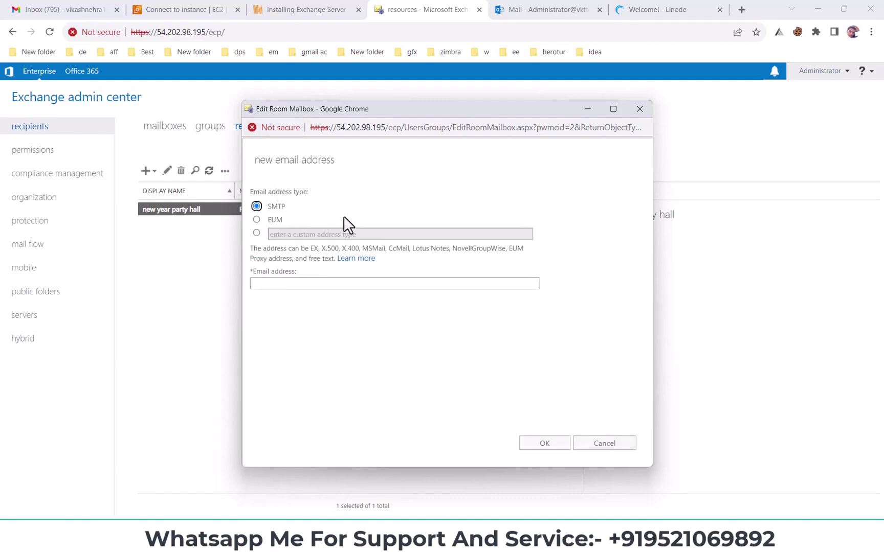
pyautogui.click(583, 447)
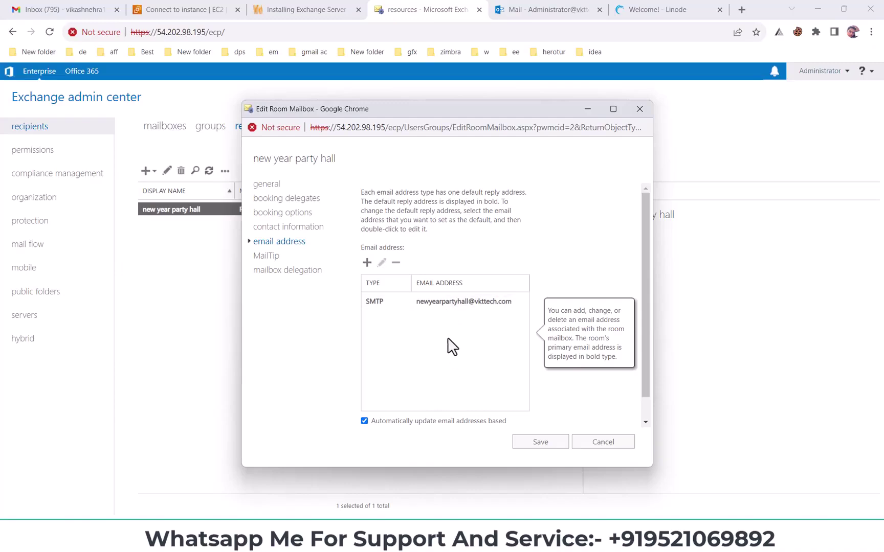
pyautogui.click(433, 304)
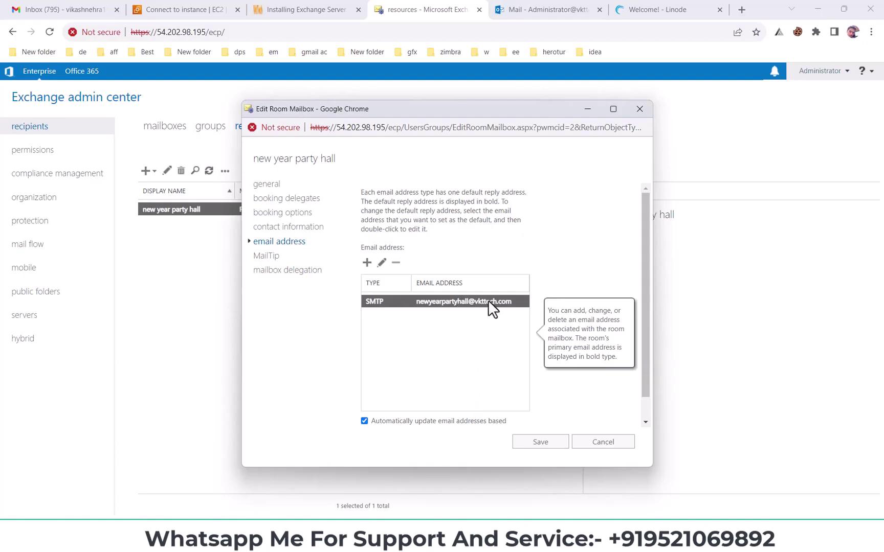
# - Review the MailTip and Send As / Send on Behalf delegation pages, then save the room mailbox
pyautogui.click(265, 255)
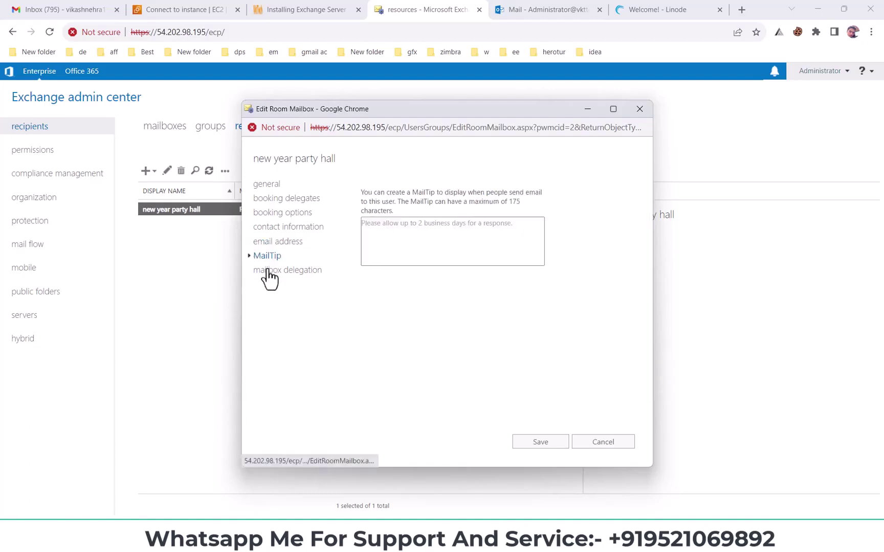
pyautogui.click(420, 225)
pyautogui.click(300, 279)
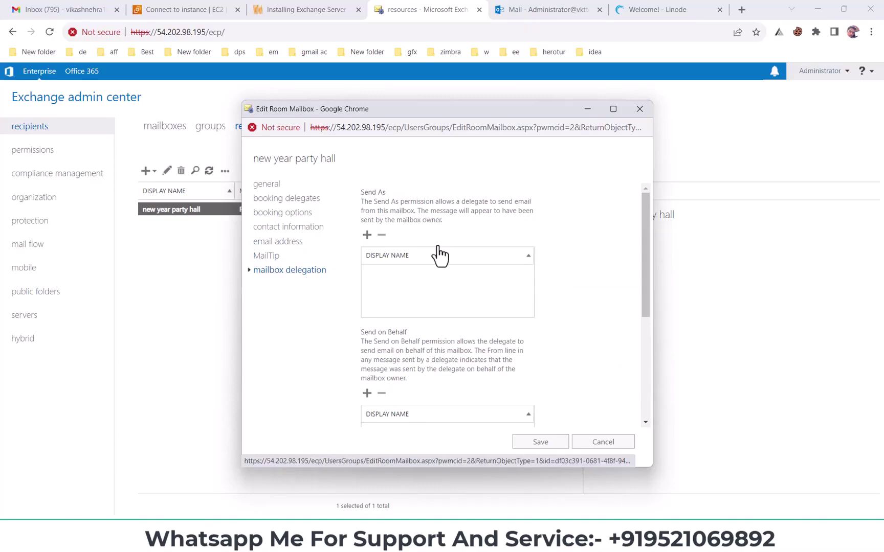
pyautogui.moveTo(367, 193); pyautogui.dragTo(453, 331)
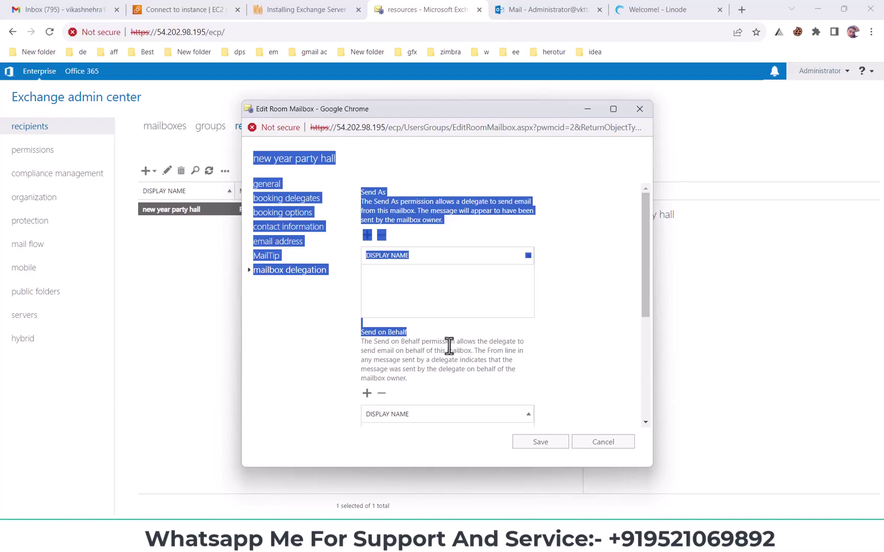
pyautogui.scroll(-1, 450, 346)
pyautogui.scroll(1, 436, 312)
pyautogui.click(605, 369)
pyautogui.click(550, 444)
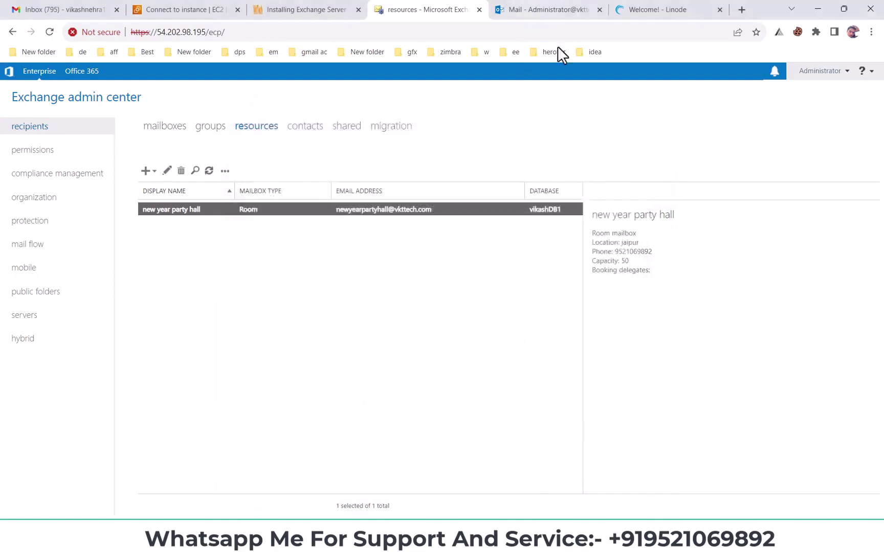
pyautogui.click(532, 10)
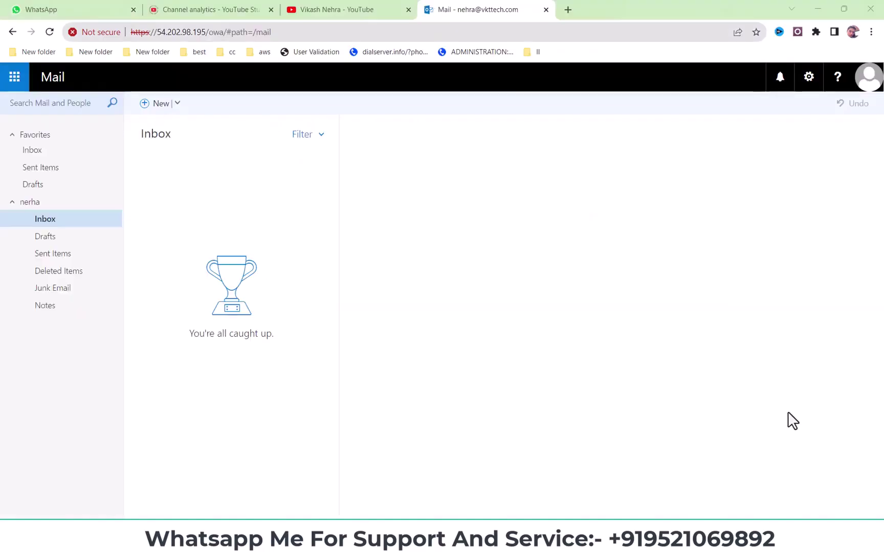
# - In the Outlook calendar, start a full new event on Sunday, December 31, 2023
pyautogui.click(15, 80)
pyautogui.click(868, 86)
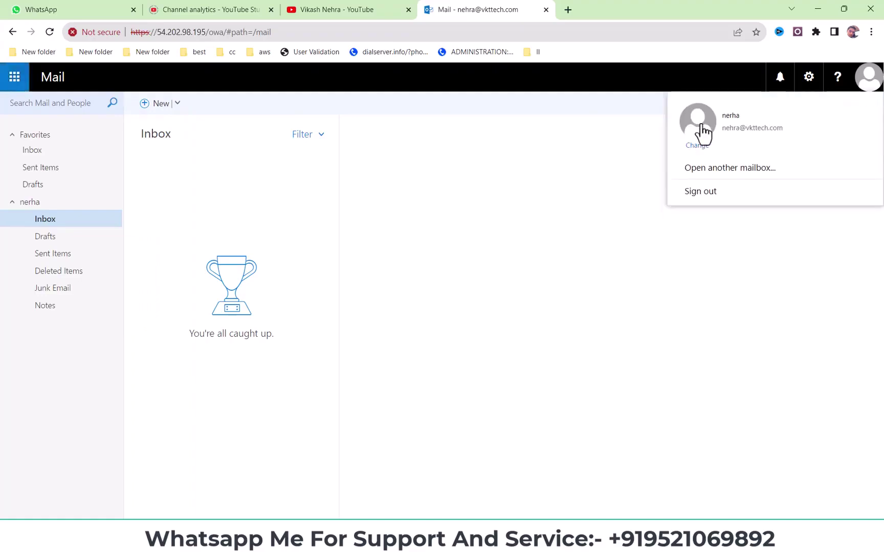
pyautogui.click(13, 82)
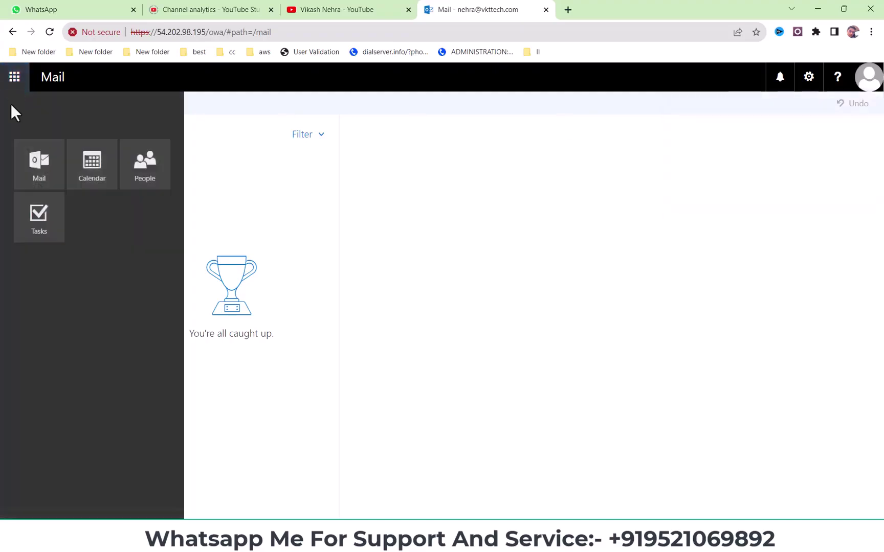
pyautogui.click(90, 185)
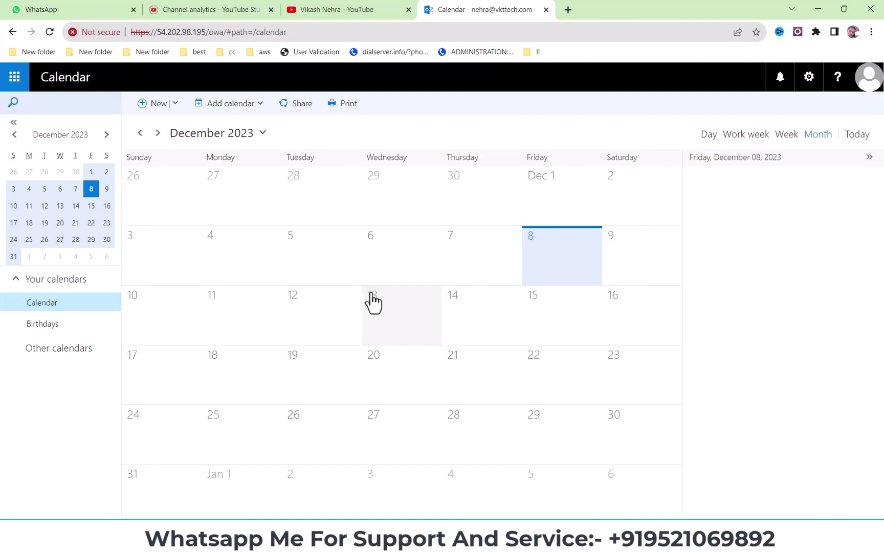
pyautogui.click(157, 492)
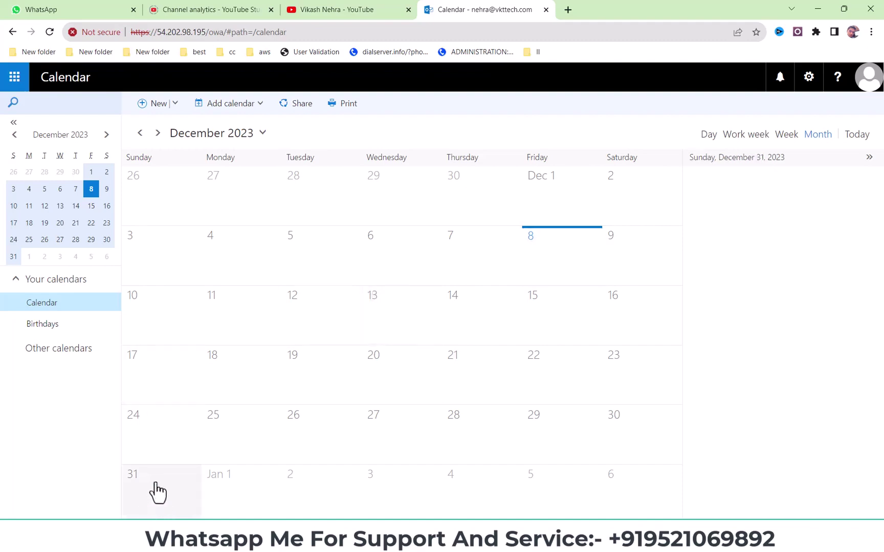
pyautogui.click(161, 486)
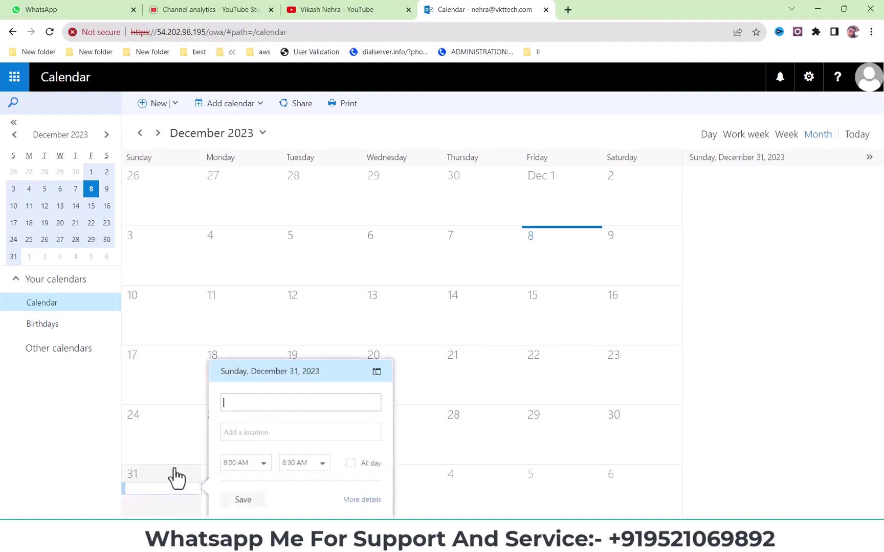
pyautogui.click(164, 487)
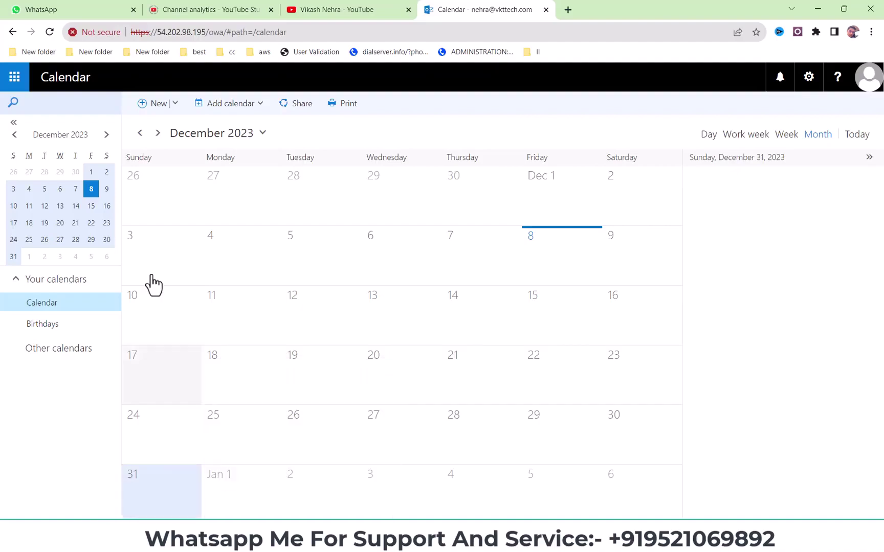
pyautogui.click(155, 104)
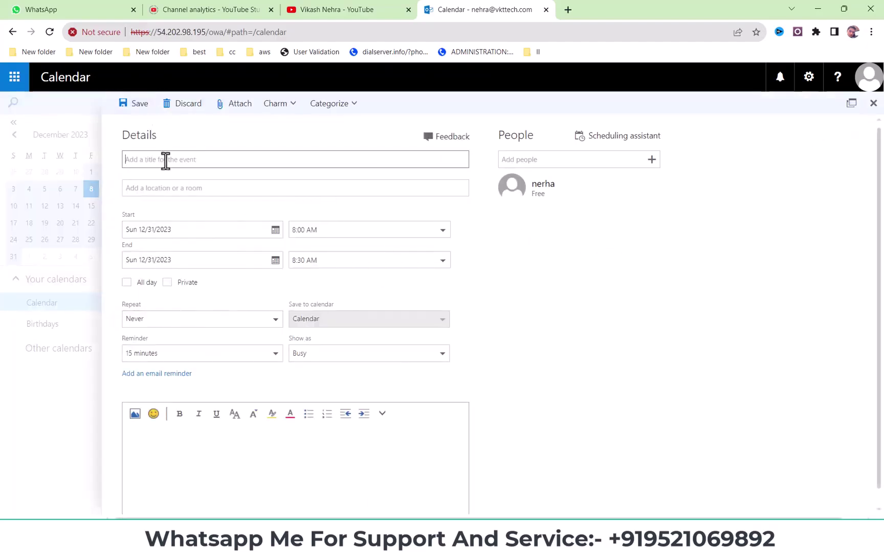
# - Title a new event 'new year party hall' and add the new year party hall room as its location
pyautogui.write('p')
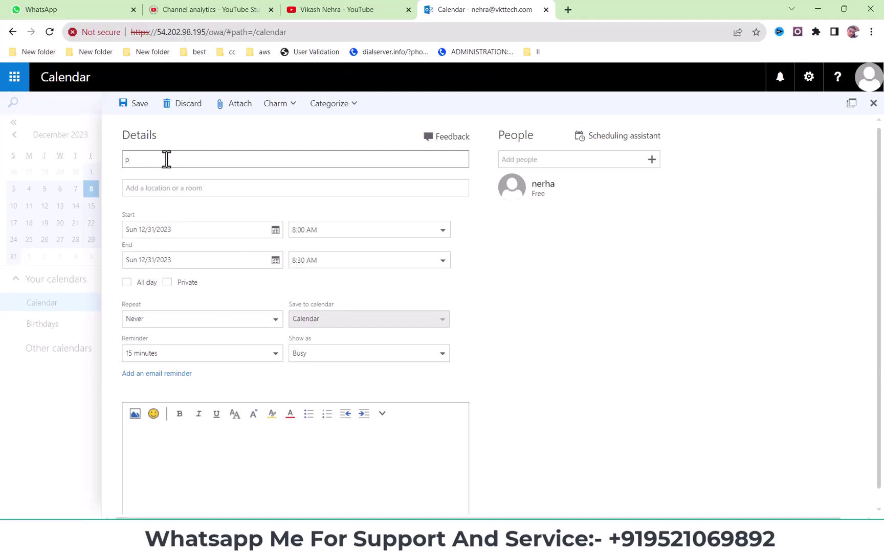
pyautogui.write('art')
pyautogui.hotkey('ctrl', 'a')
pyautogui.write('new')
pyautogui.click(207, 188)
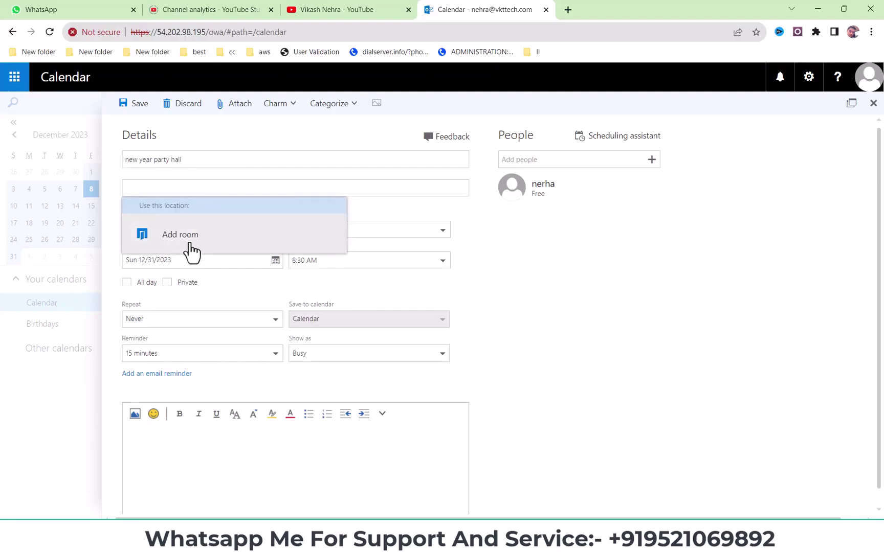
pyautogui.click(175, 236)
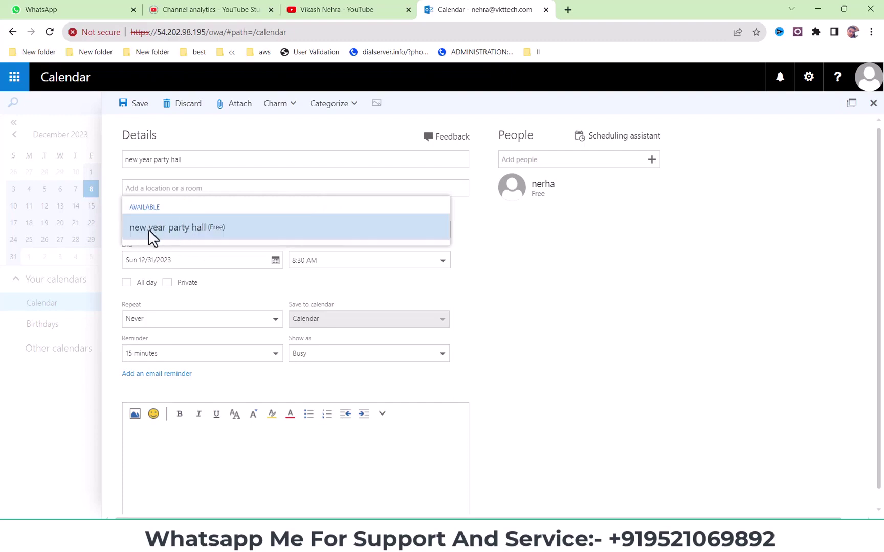
pyautogui.click(212, 229)
# - Recheck the new year party hall room in Exchange admin center, then return to the event form
pyautogui.moveTo(376, 538)
pyautogui.click(376, 471)
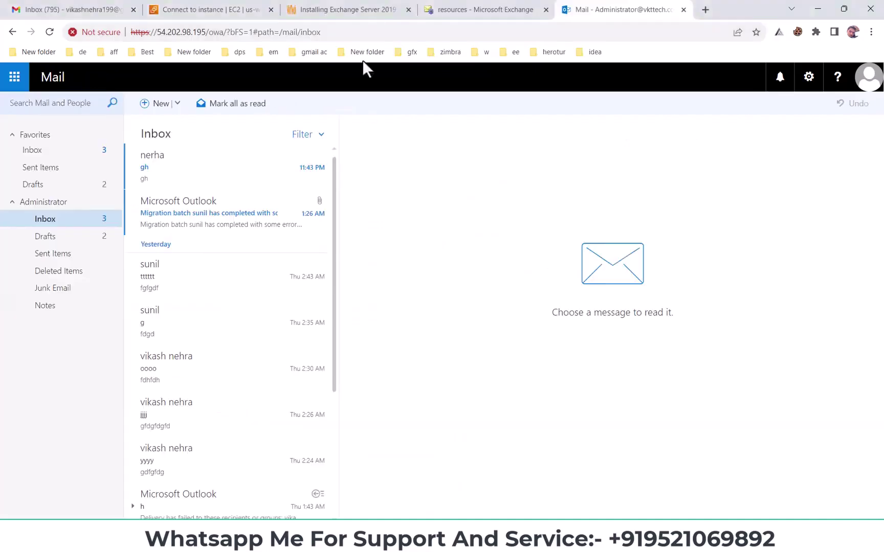
pyautogui.click(369, 9)
pyautogui.click(468, 10)
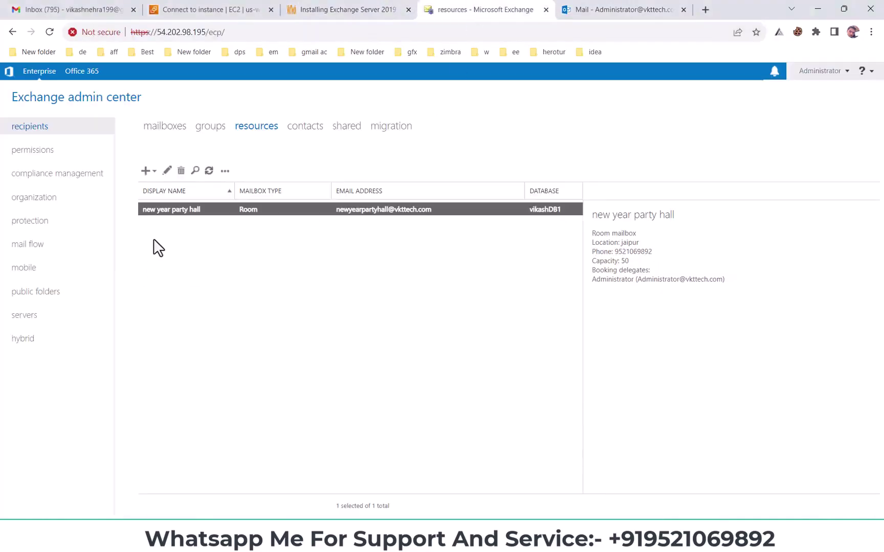
pyautogui.click(193, 208)
pyautogui.click(358, 537)
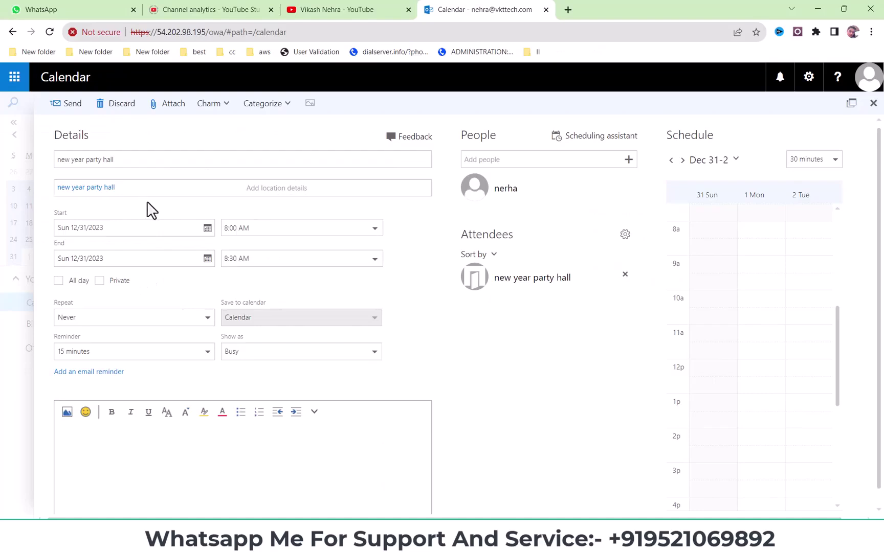
# - Leave all-day off and set the event to run from 9:00 PM to 10:00 PM
pyautogui.click(248, 231)
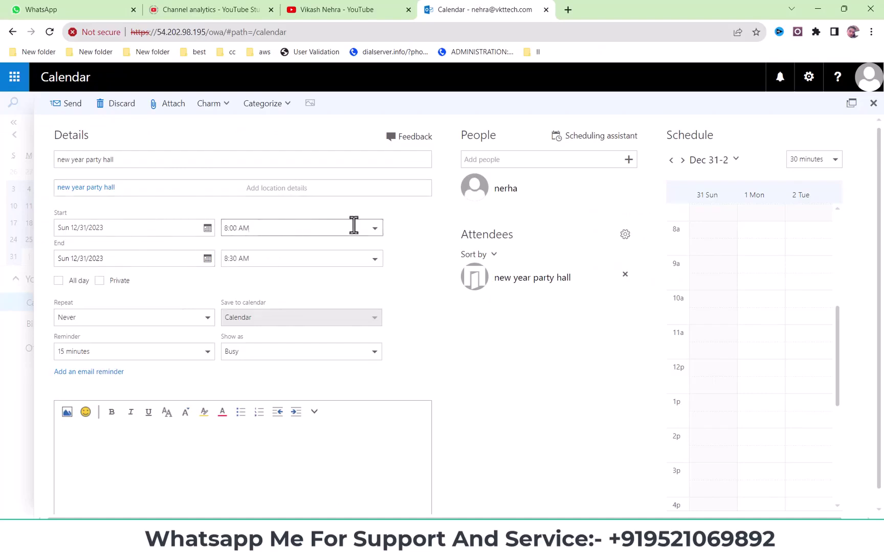
pyautogui.click(59, 281)
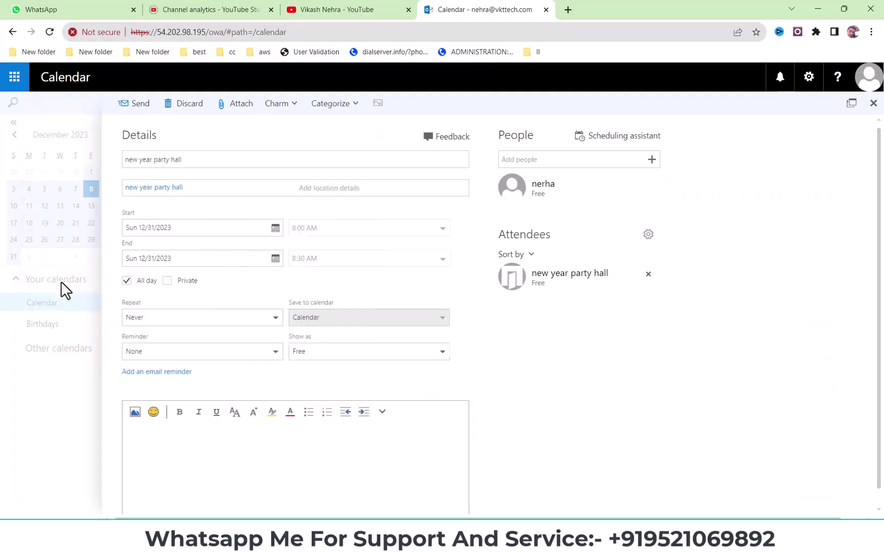
pyautogui.click(127, 282)
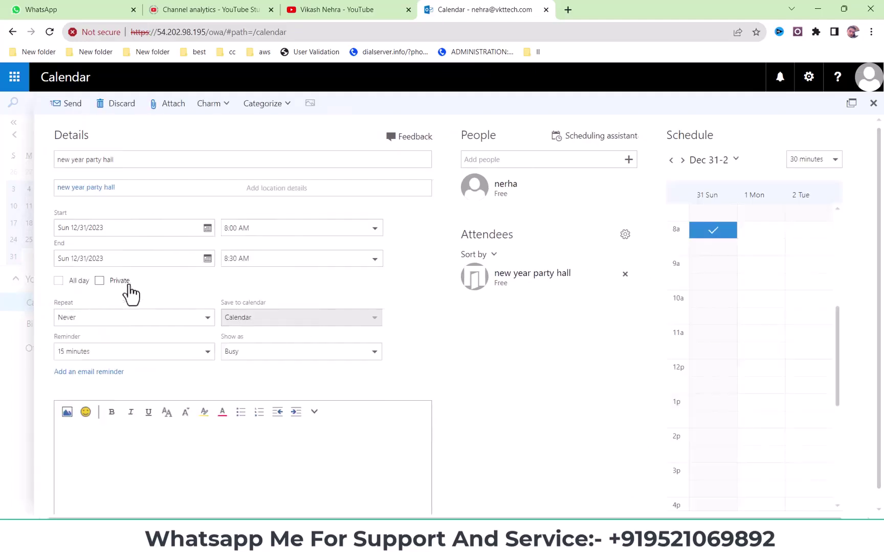
pyautogui.click(76, 280)
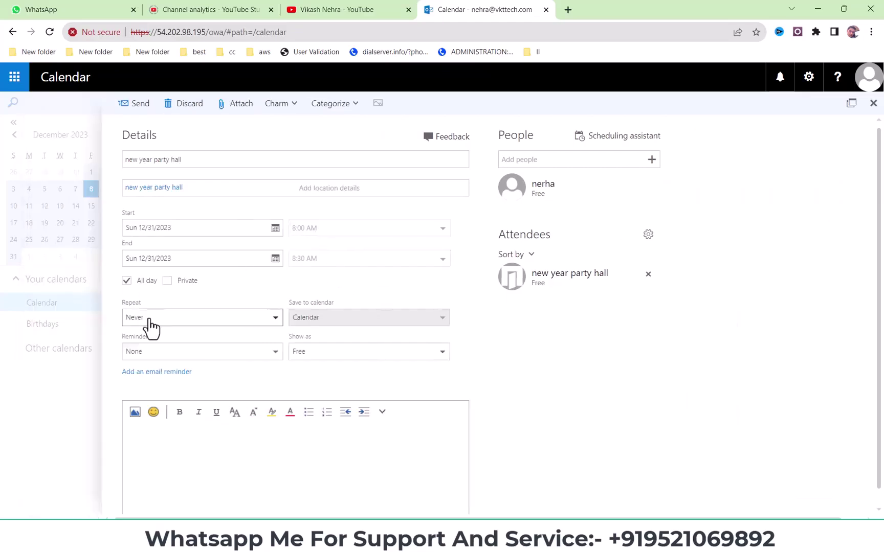
pyautogui.click(126, 284)
pyautogui.click(279, 230)
pyautogui.click(374, 229)
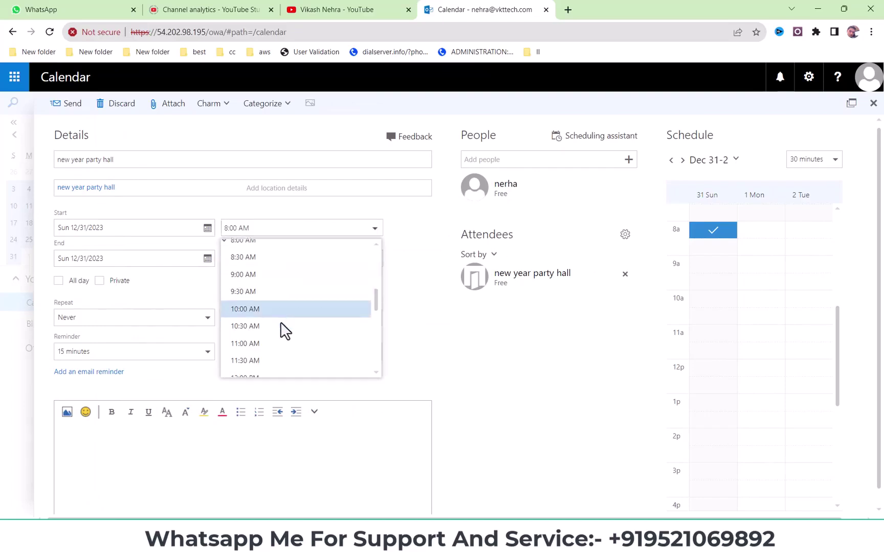
pyautogui.scroll(-3, 281, 328)
pyautogui.scroll(-5, 275, 331)
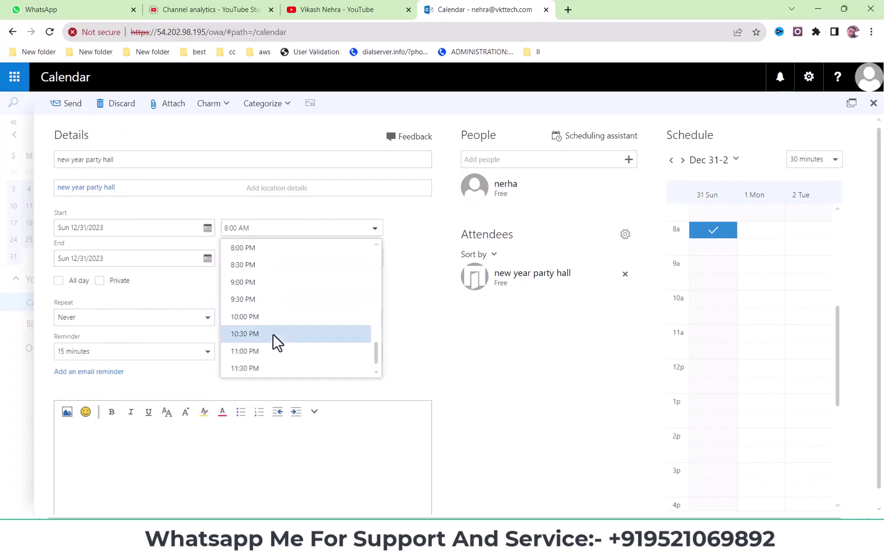
pyautogui.click(259, 282)
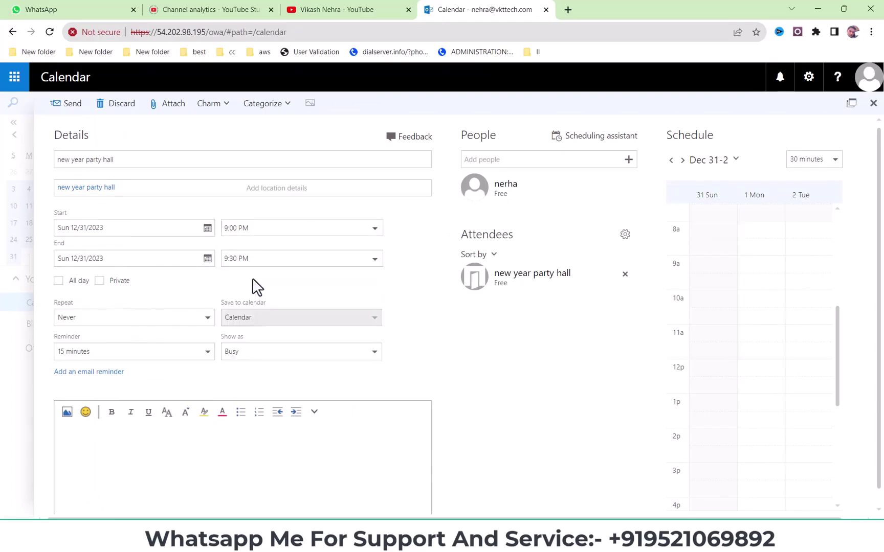
pyautogui.click(375, 259)
pyautogui.click(250, 345)
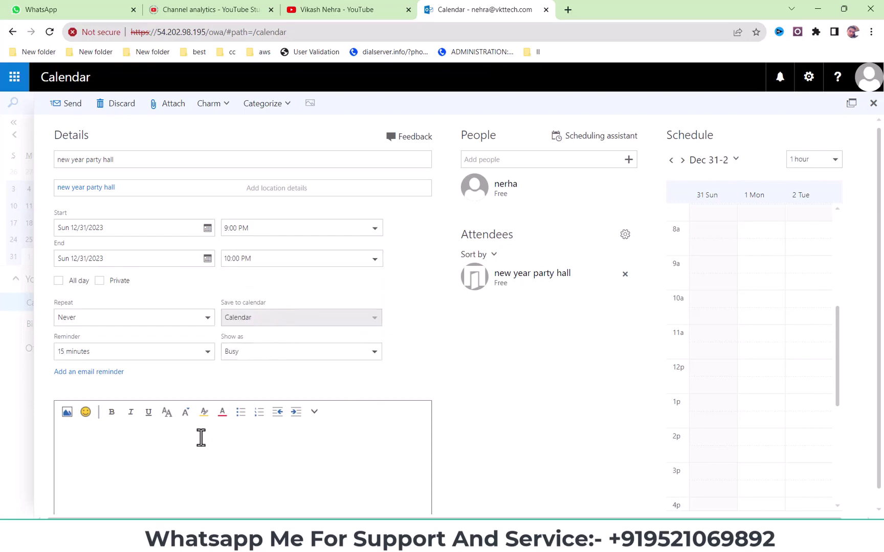
# - Fill the event body with 'new year party hall booking', reusing the copied title
pyautogui.moveTo(121, 162); pyautogui.dragTo(8, 172)
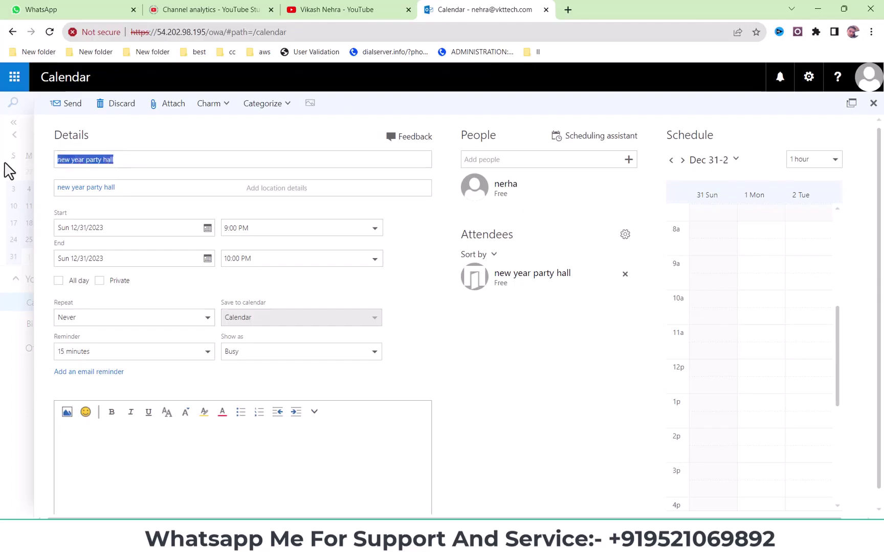
pyautogui.hotkey('ctrl', 'c')
pyautogui.click(161, 443)
pyautogui.hotkey('ctrl', 'v')
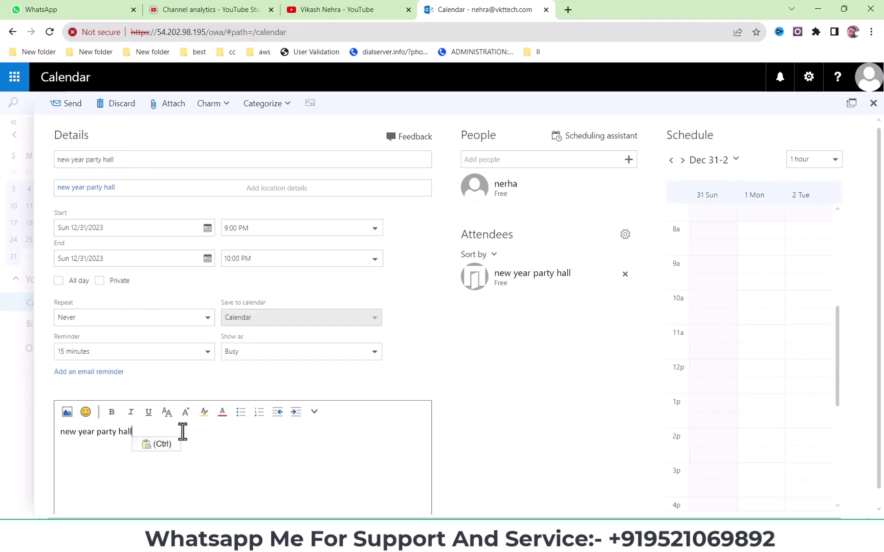
pyautogui.click(164, 433)
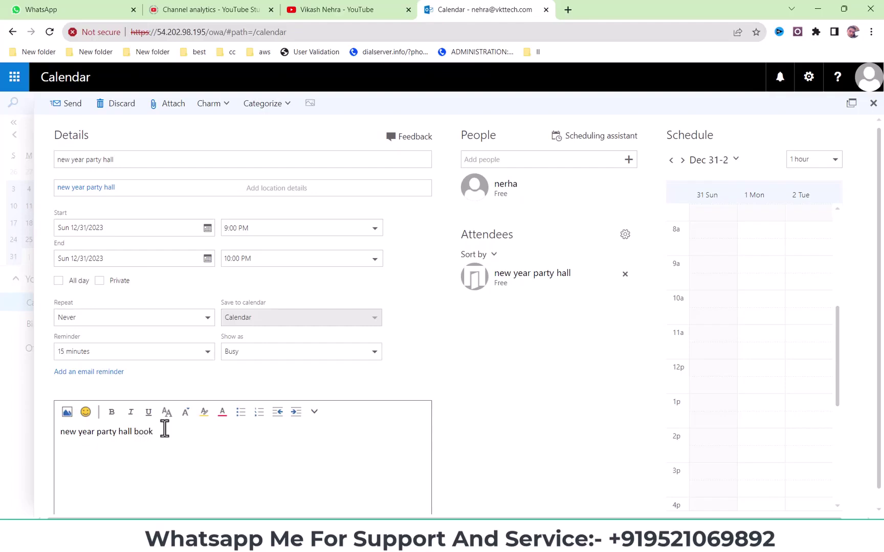
pyautogui.write('booking')
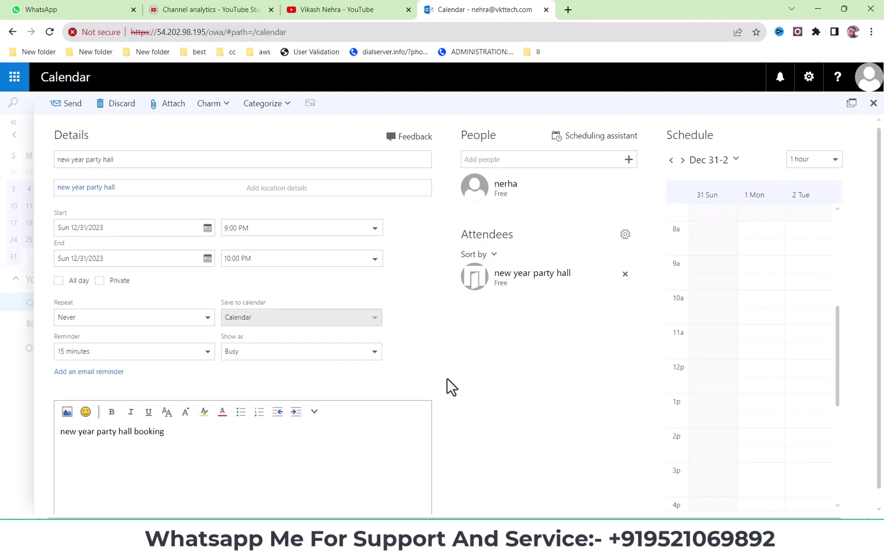
pyautogui.scroll(-1, 424, 375)
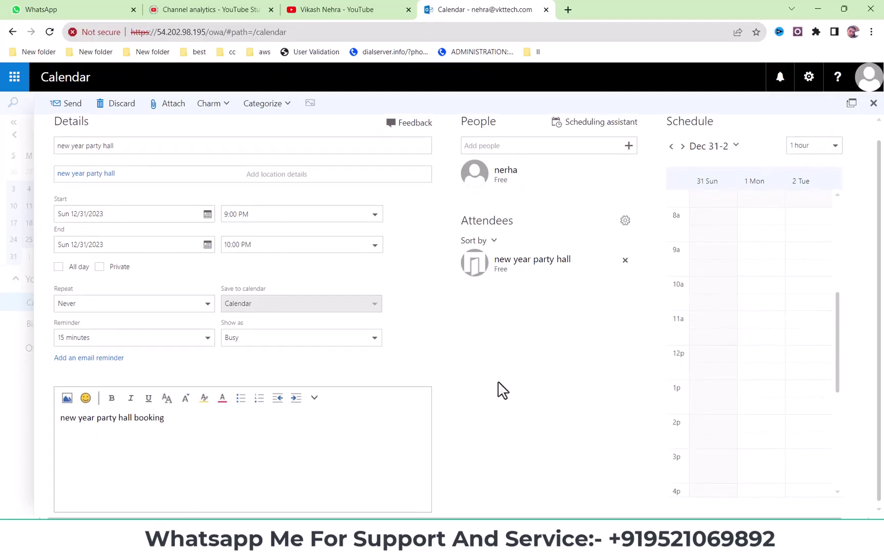
pyautogui.scroll(1, 44, 139)
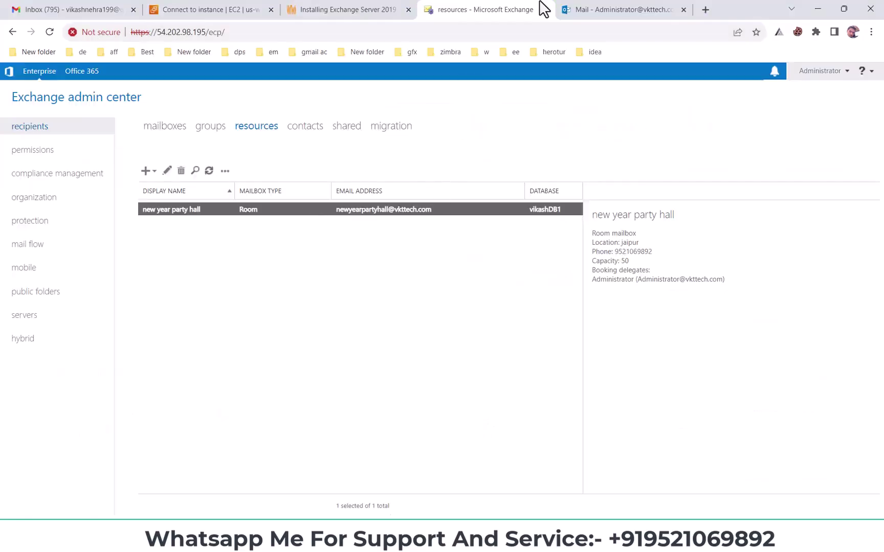
pyautogui.click(597, 10)
pyautogui.click(474, 8)
pyautogui.click(166, 173)
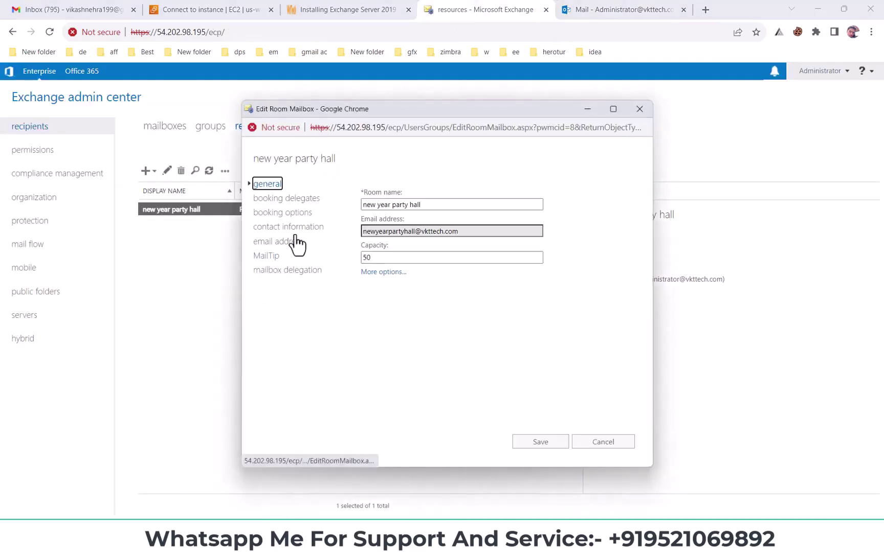
pyautogui.click(290, 200)
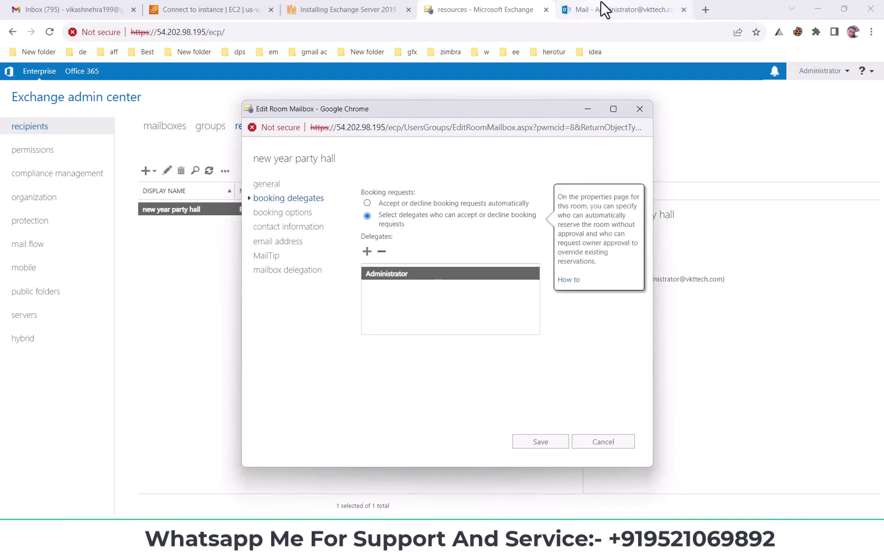
pyautogui.click(640, 110)
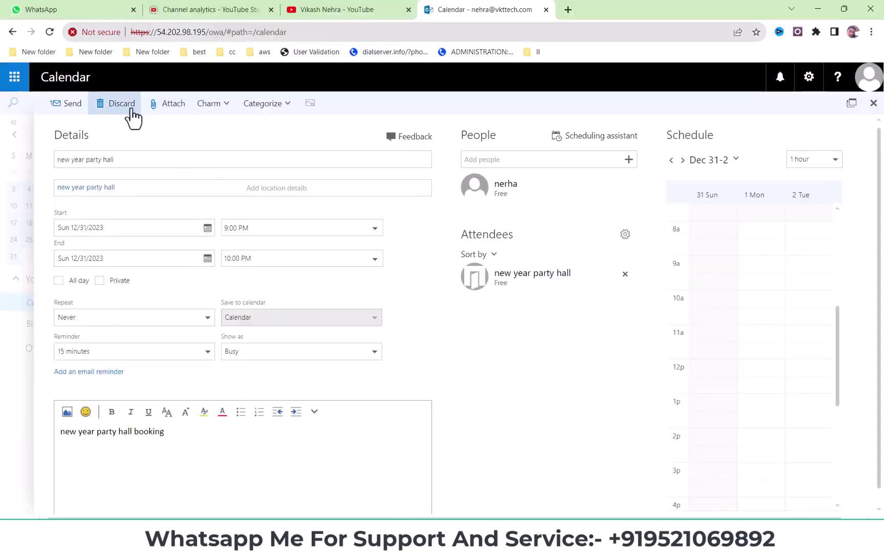
# - Send the new year party hall booking request and go to Mail
pyautogui.click(68, 110)
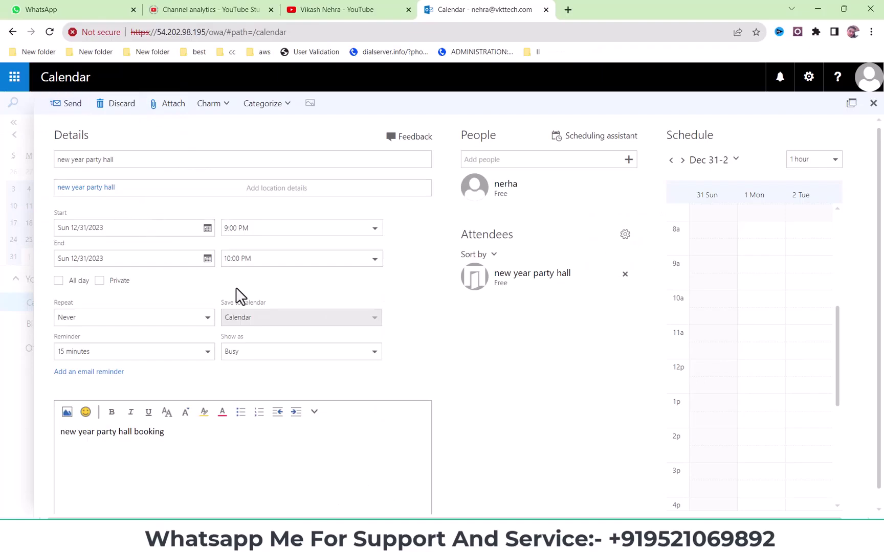
pyautogui.click(8, 82)
pyautogui.click(42, 183)
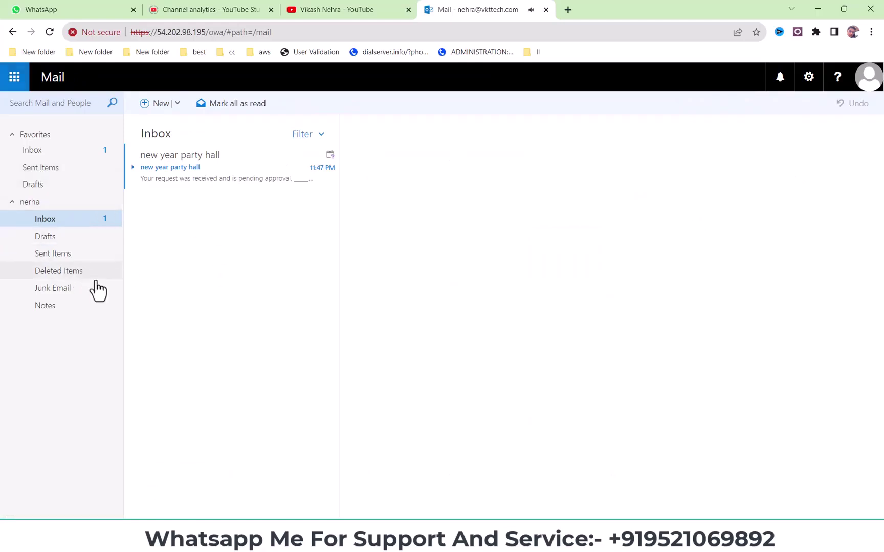
# - Open the room's reply and highlight its tentative acceptance, pending-approval line
pyautogui.click(213, 170)
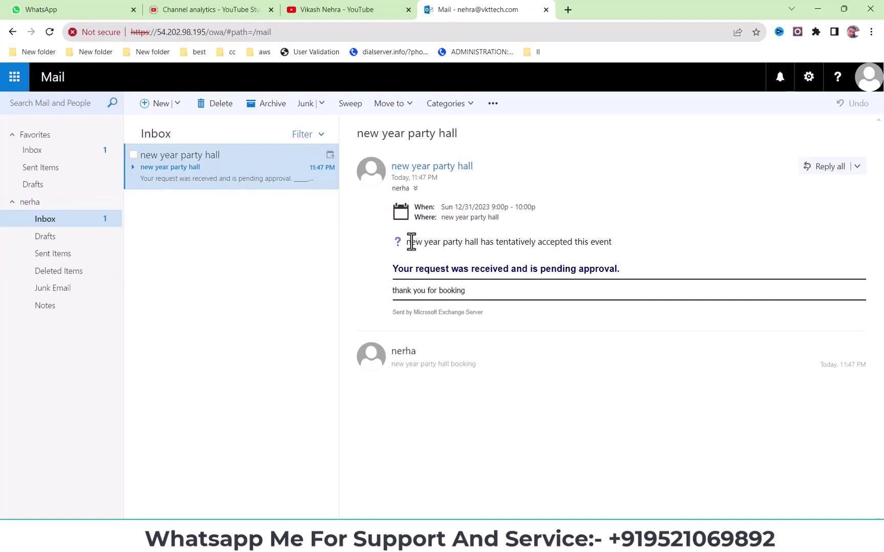
pyautogui.moveTo(411, 244); pyautogui.dragTo(507, 251)
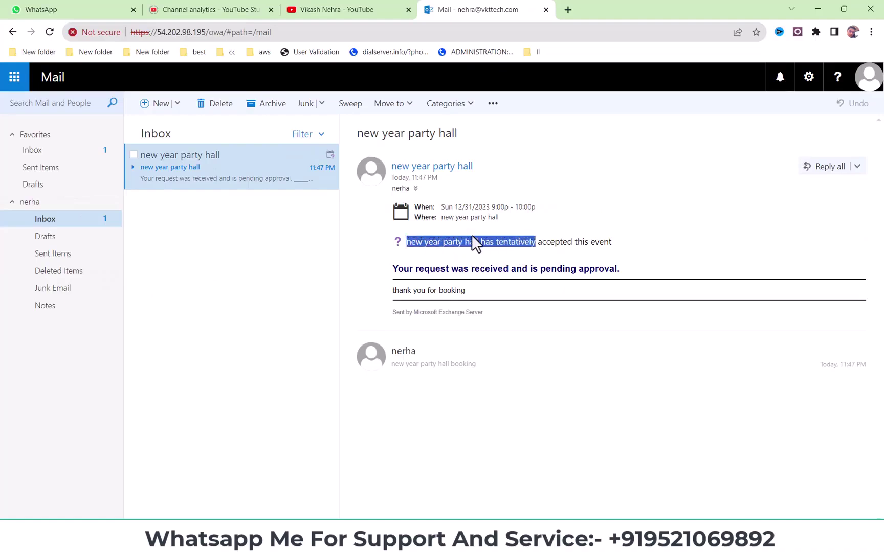
pyautogui.moveTo(645, 249); pyautogui.dragTo(642, 281)
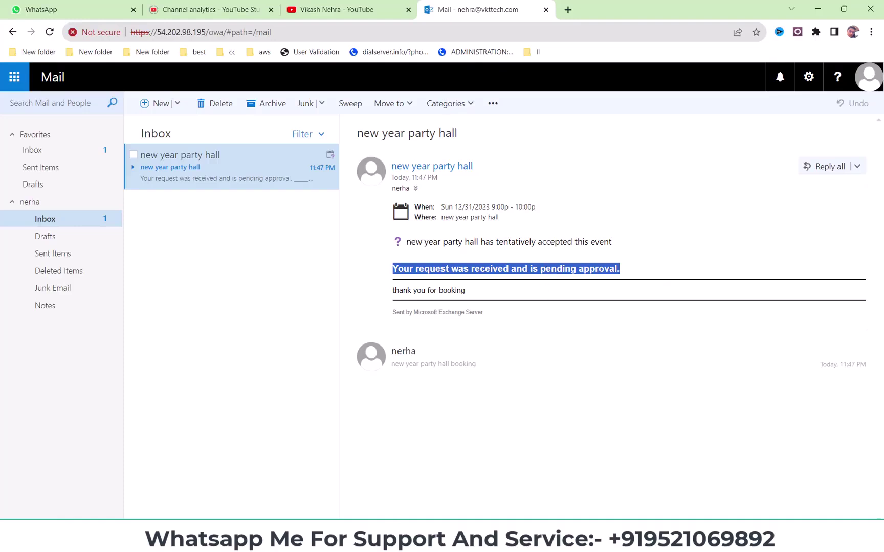
pyautogui.click(340, 540)
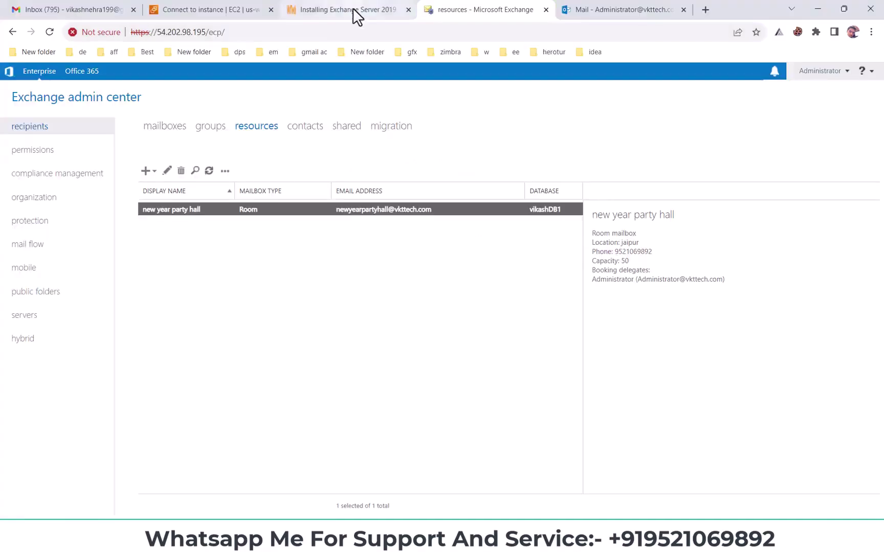
# - Confirm the room requires delegate approval with Administrator as delegate, closing the settings without saving
pyautogui.click(168, 172)
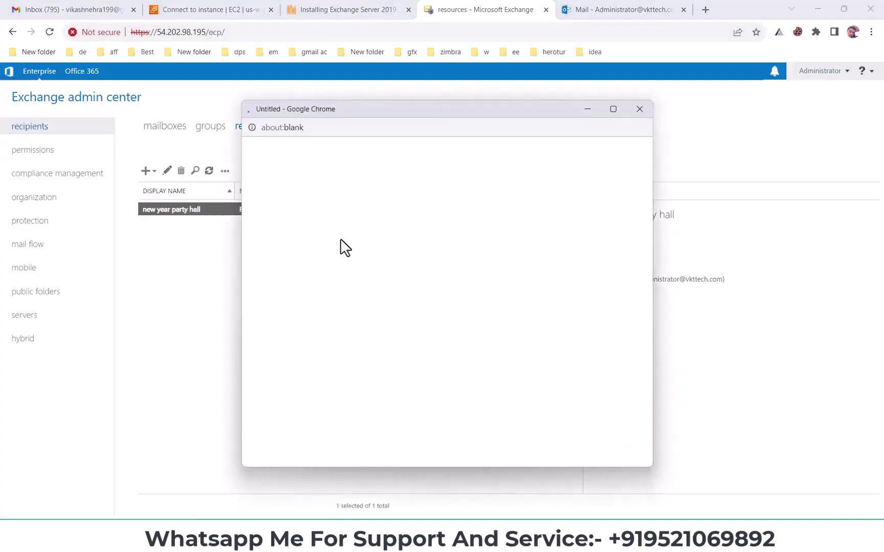
pyautogui.click(289, 201)
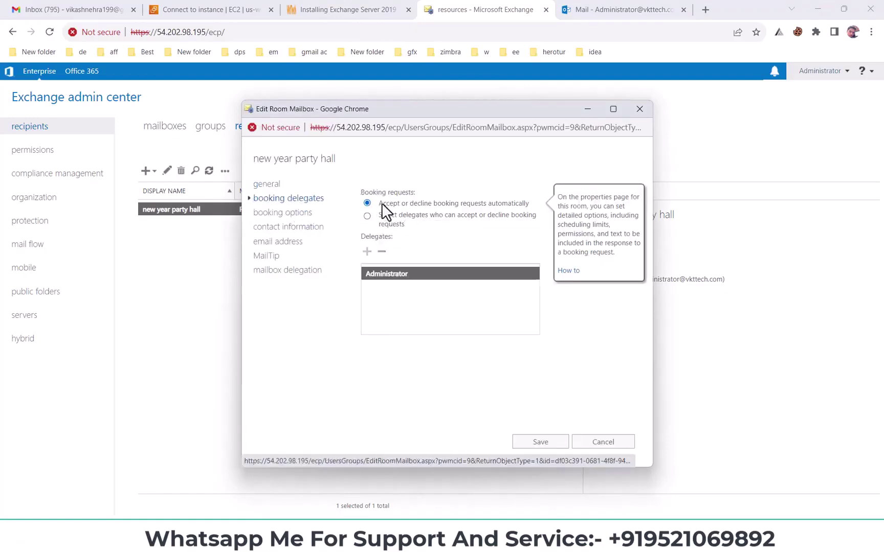
pyautogui.click(372, 219)
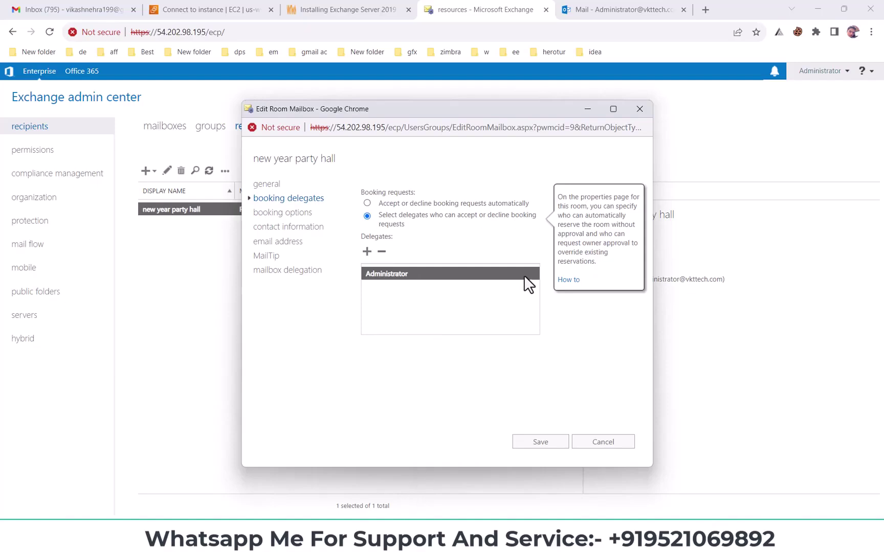
pyautogui.click(394, 276)
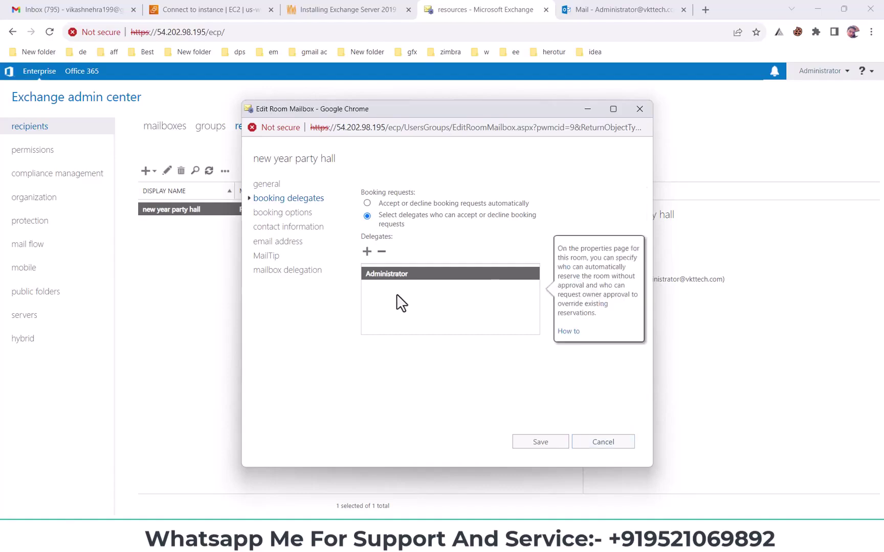
pyautogui.click(610, 443)
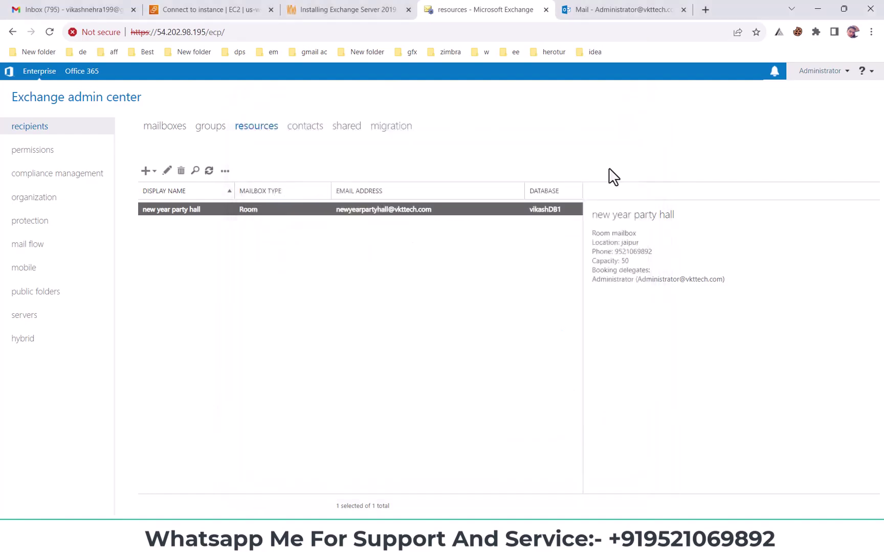
pyautogui.click(609, 9)
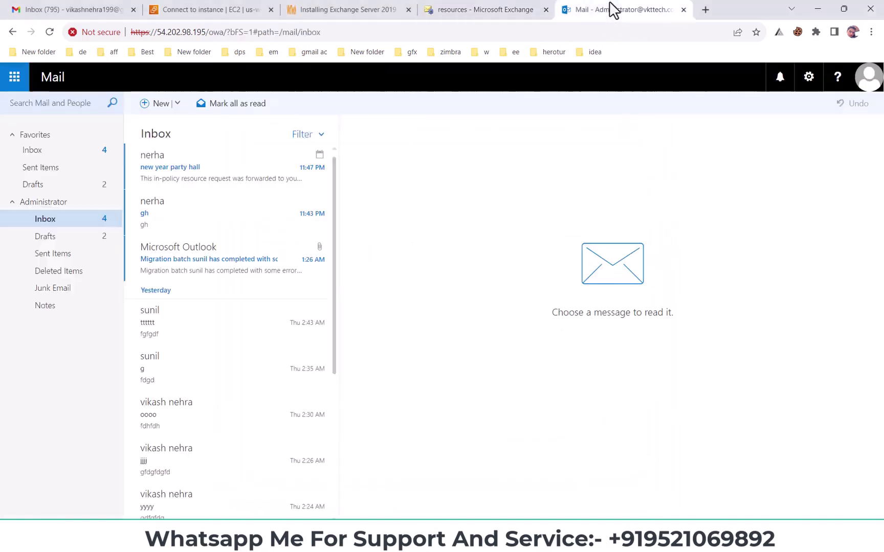
# - Accept the forwarded party hall booking request, sending the response now
pyautogui.click(177, 169)
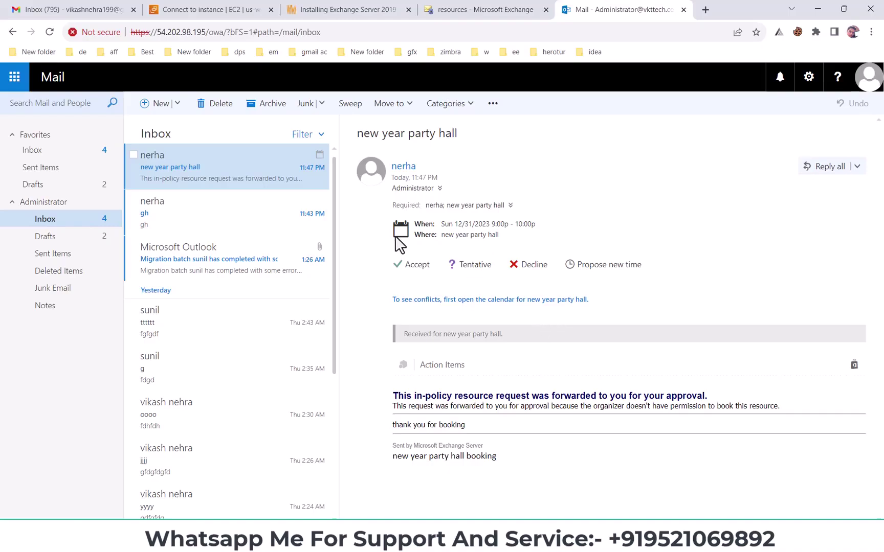
pyautogui.click(418, 267)
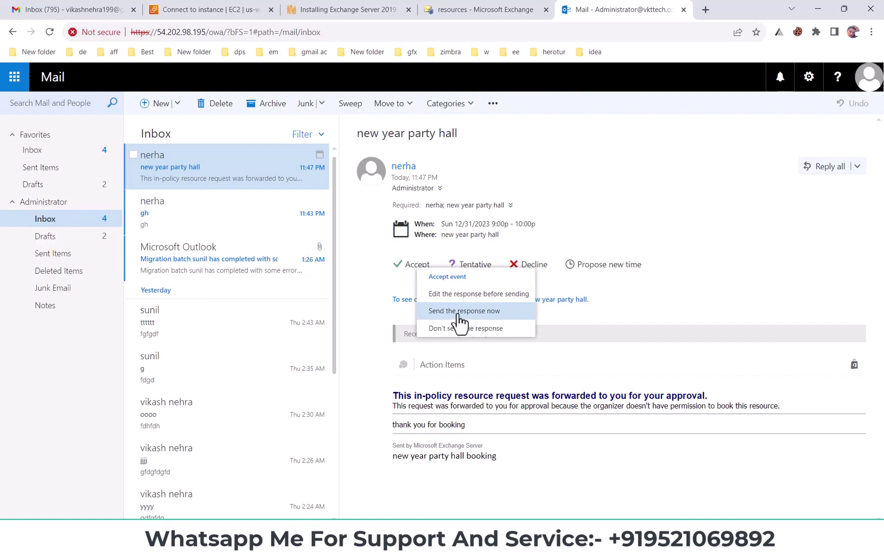
pyautogui.click(461, 312)
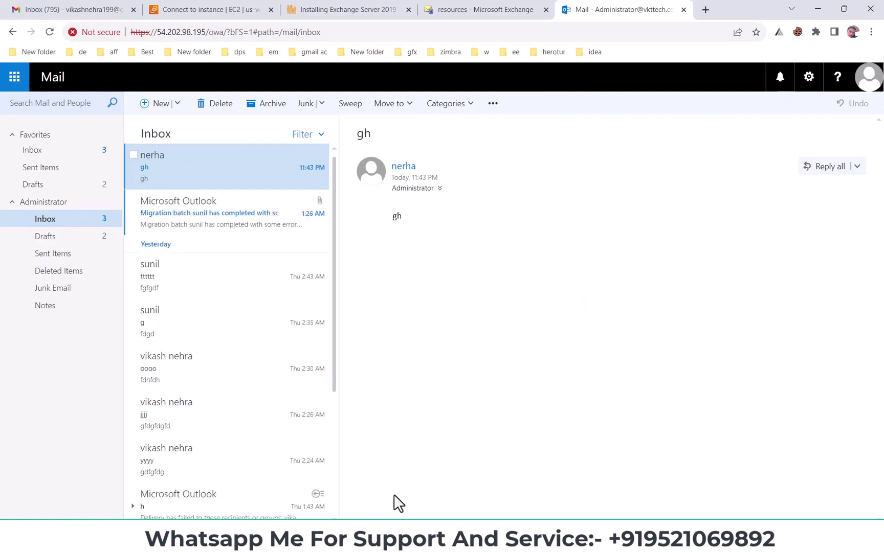
pyautogui.hotkey('alt', 'Tab')
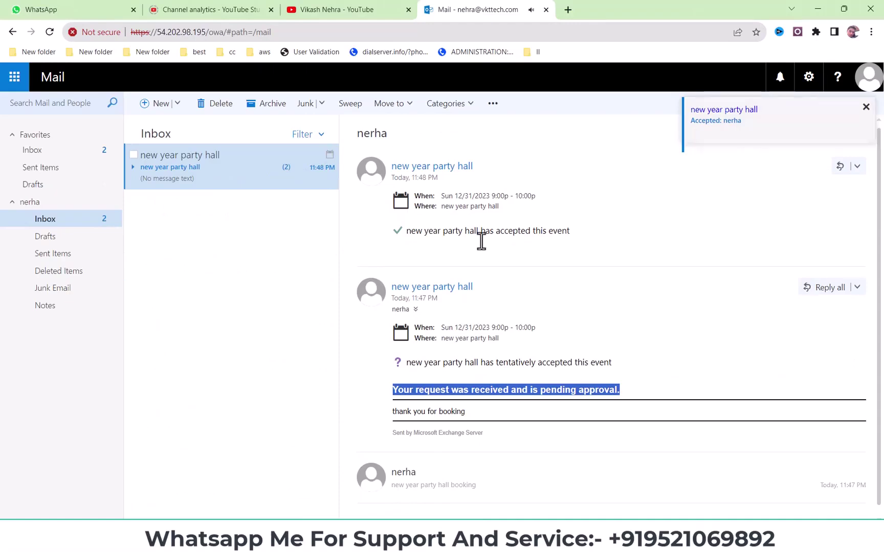
# - Review the room's acceptance message in the organizer's inbox
pyautogui.moveTo(408, 233); pyautogui.dragTo(582, 244)
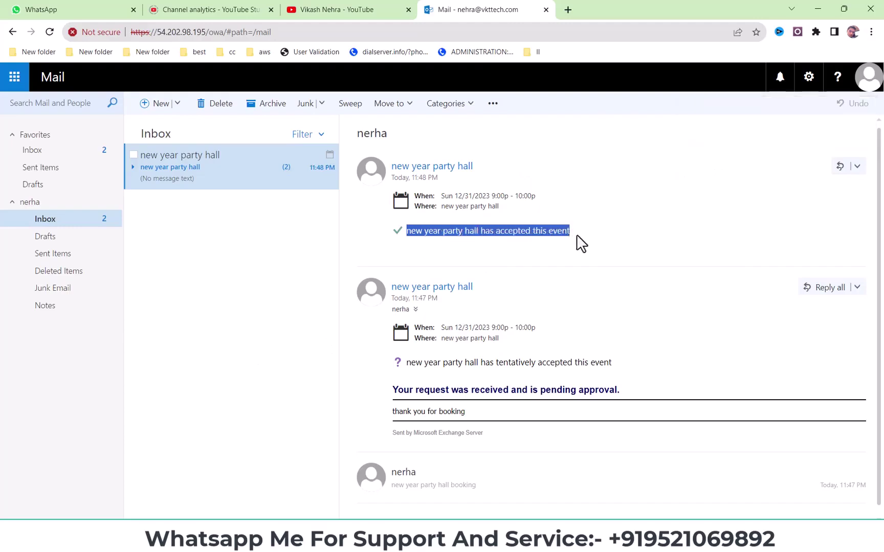
pyautogui.click(476, 221)
pyautogui.scroll(-1, 455, 343)
pyautogui.scroll(1, 457, 349)
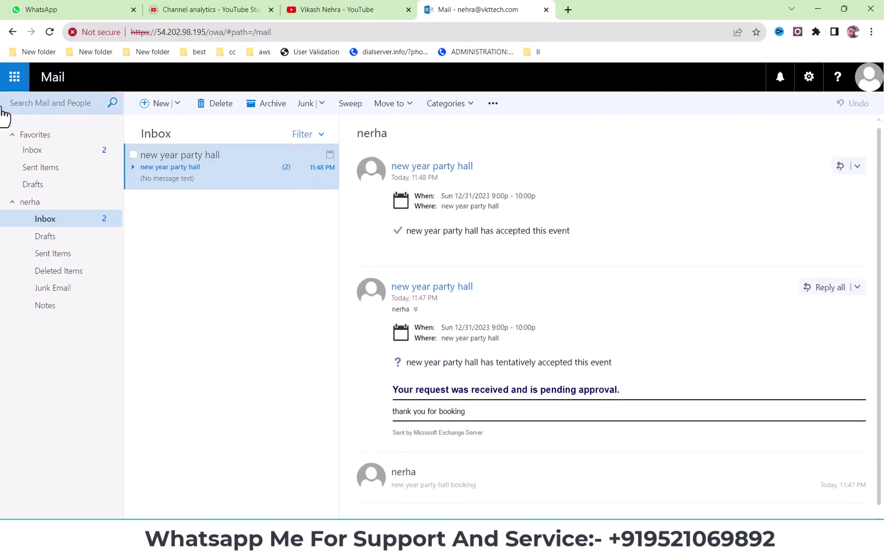
# - Open the calendar on December 31, 2023 to see the 9:00 PM party hall event
pyautogui.click(15, 78)
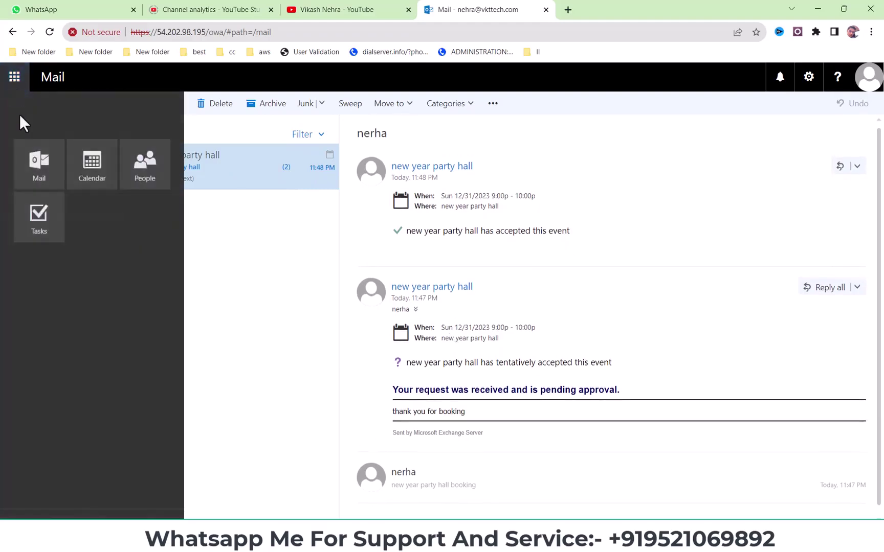
pyautogui.click(104, 183)
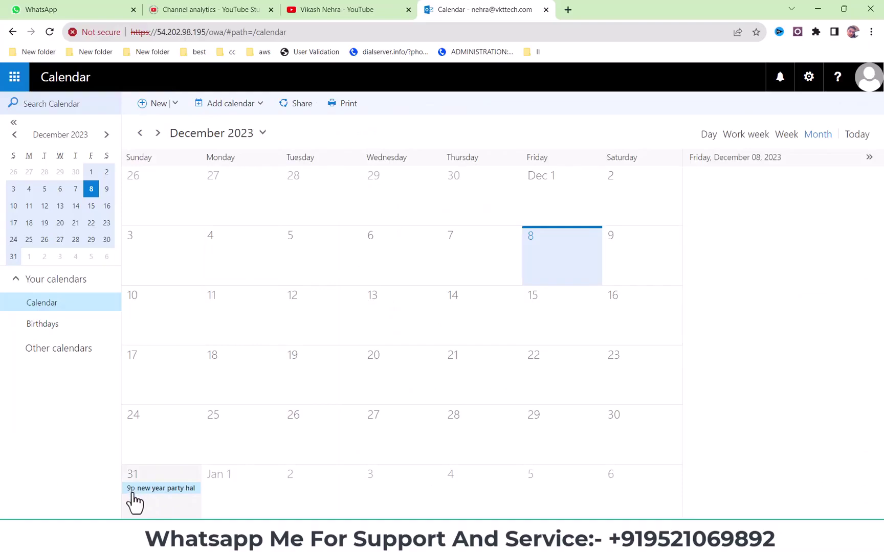
pyautogui.click(156, 480)
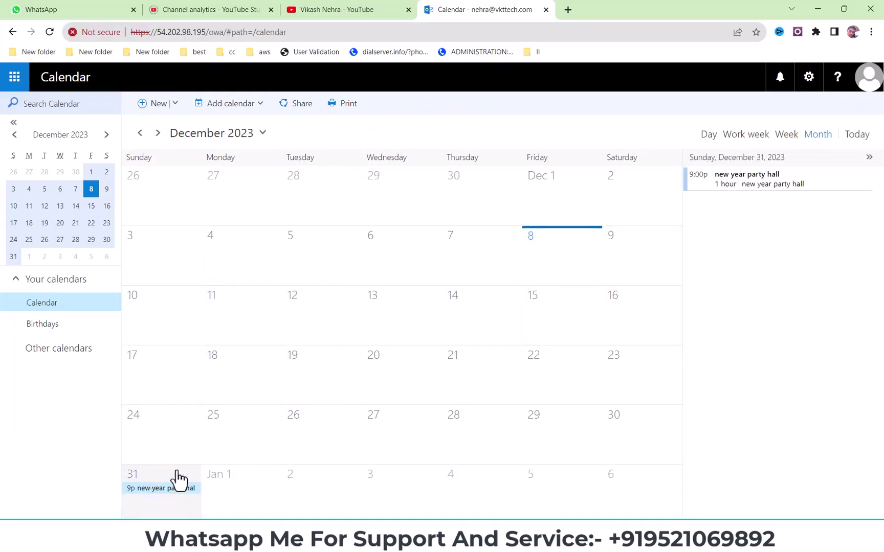
# - Create a new event titled 'vfg' with the new year party hall room as location
pyautogui.click(151, 105)
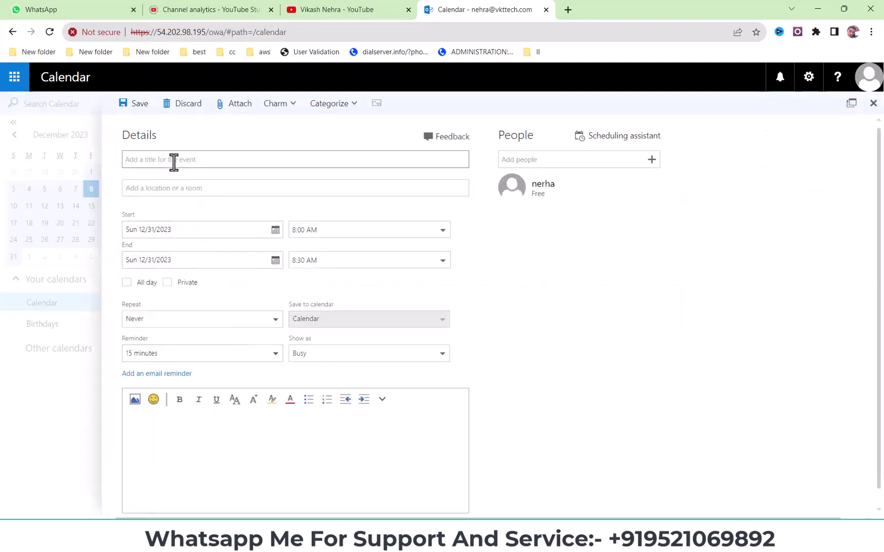
pyautogui.write('vfg')
pyautogui.click(174, 189)
pyautogui.click(177, 234)
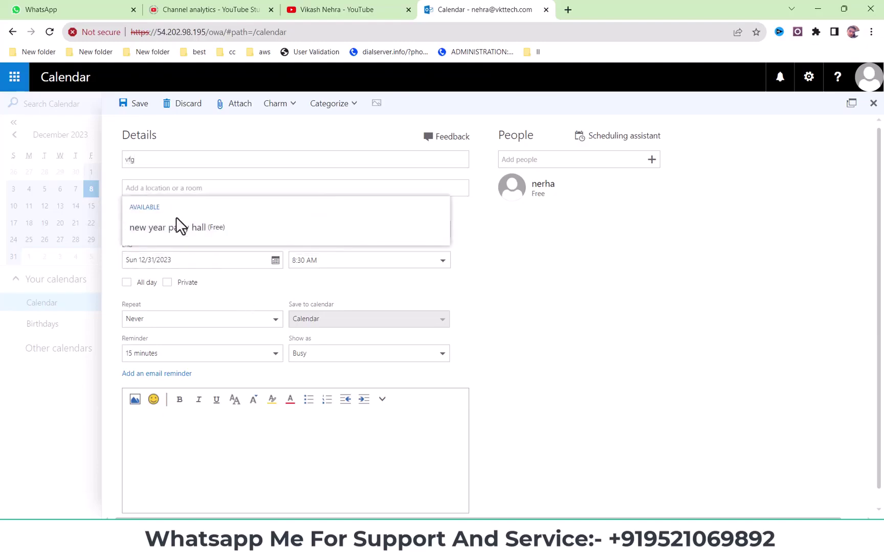
pyautogui.click(175, 227)
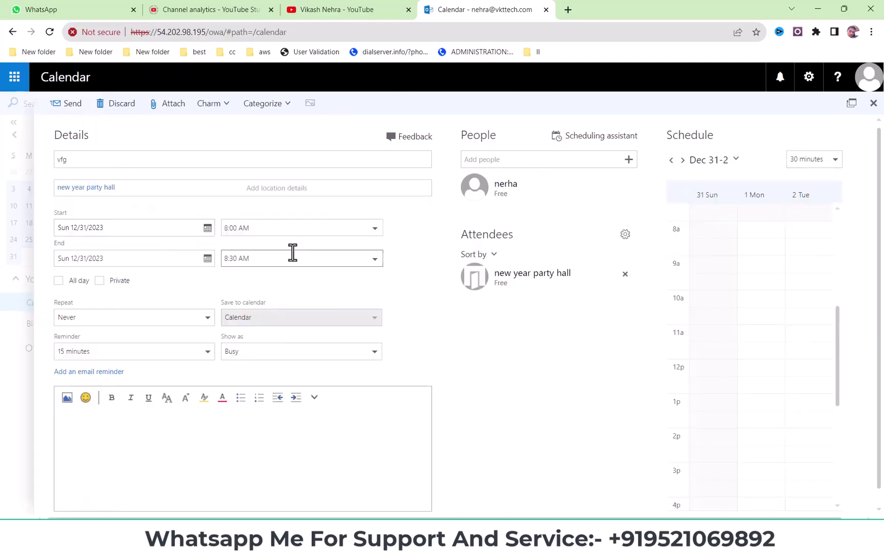
# - Set the vfg event to run from 9:00 PM to 10:00 PM
pyautogui.click(375, 228)
pyautogui.scroll(-8, 276, 366)
pyautogui.scroll(2, 258, 350)
pyautogui.click(263, 341)
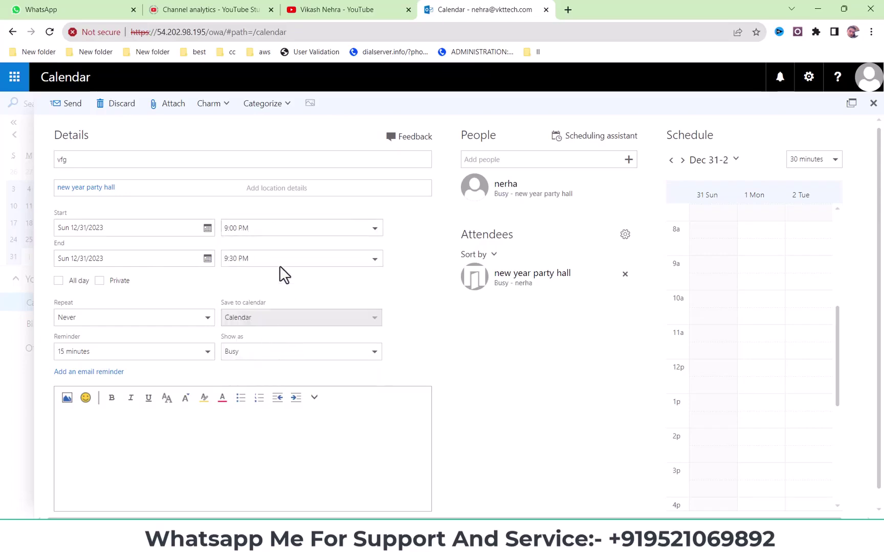
pyautogui.click(380, 260)
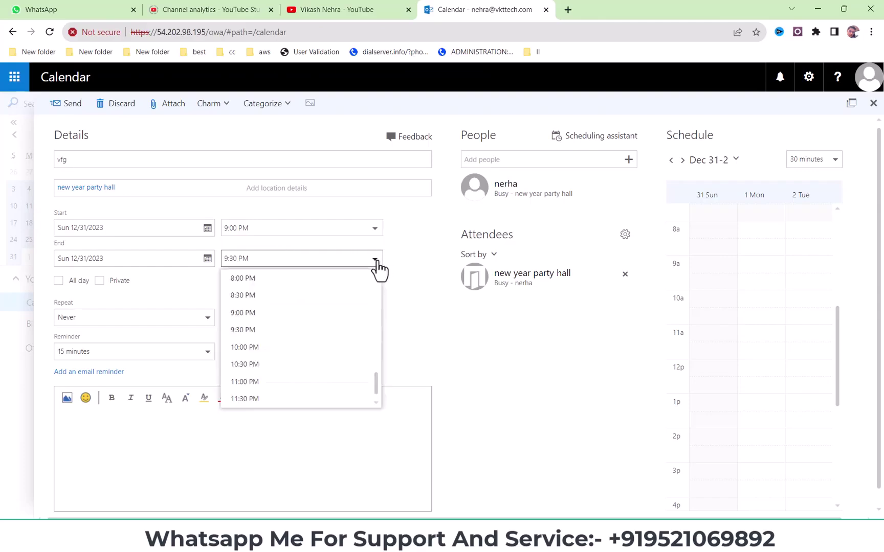
pyautogui.click(259, 348)
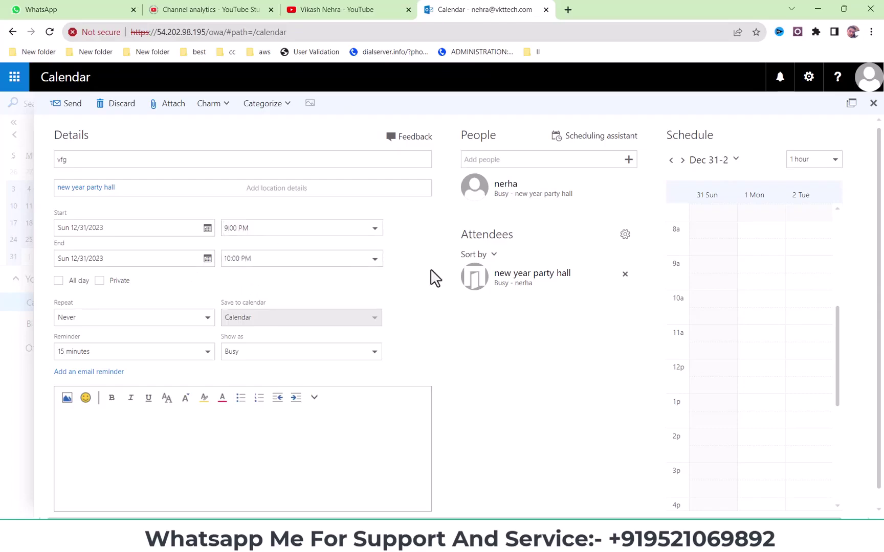
# - Double-check the 9:00 PM start and send the conflicting vfg booking
pyautogui.click(400, 537)
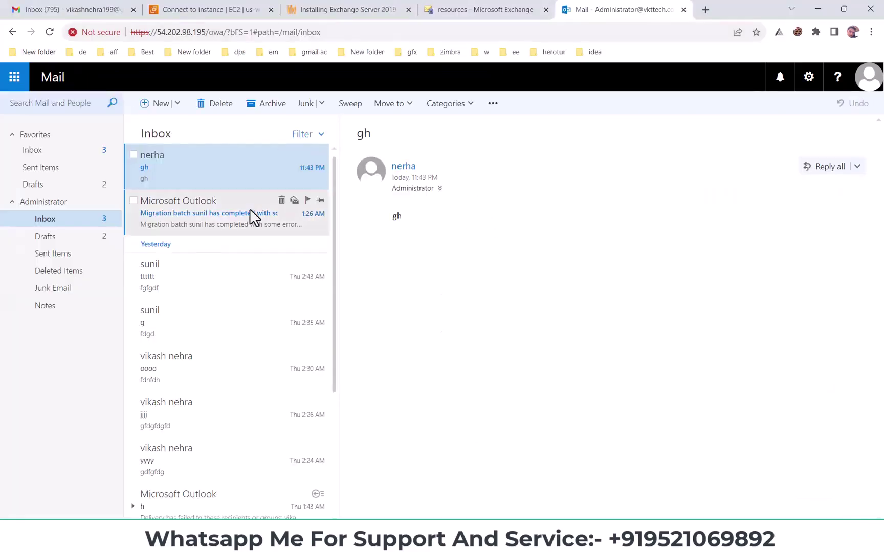
pyautogui.hotkey('alt', 'Tab')
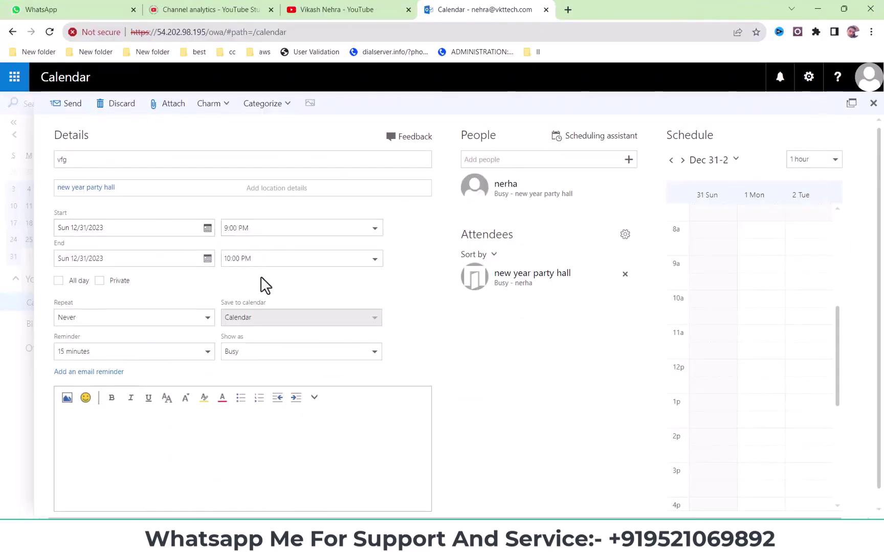
pyautogui.scroll(-1, 187, 448)
pyautogui.scroll(1, 217, 276)
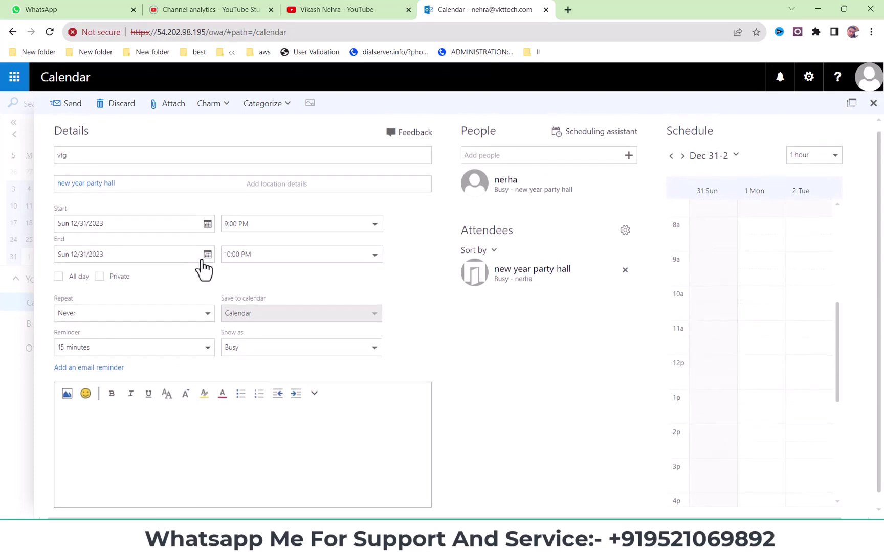
pyautogui.moveTo(263, 233); pyautogui.dragTo(224, 229)
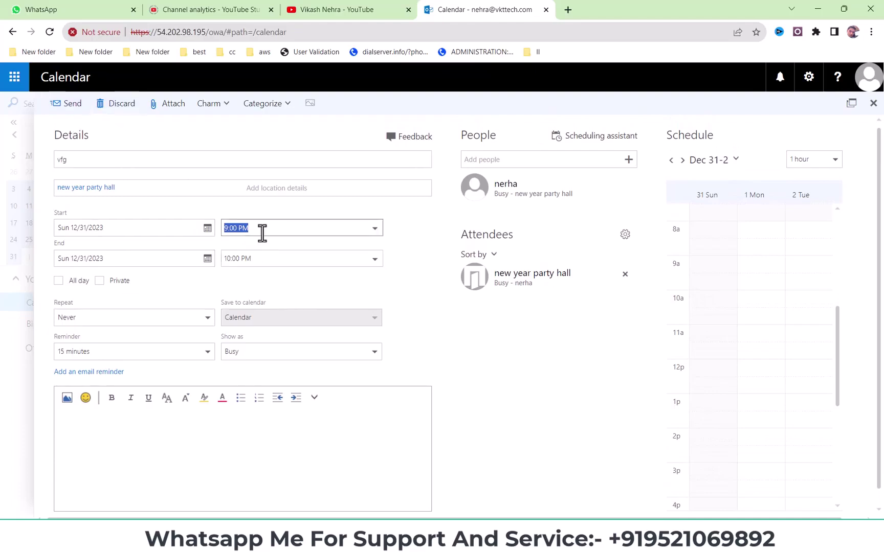
pyautogui.click(72, 105)
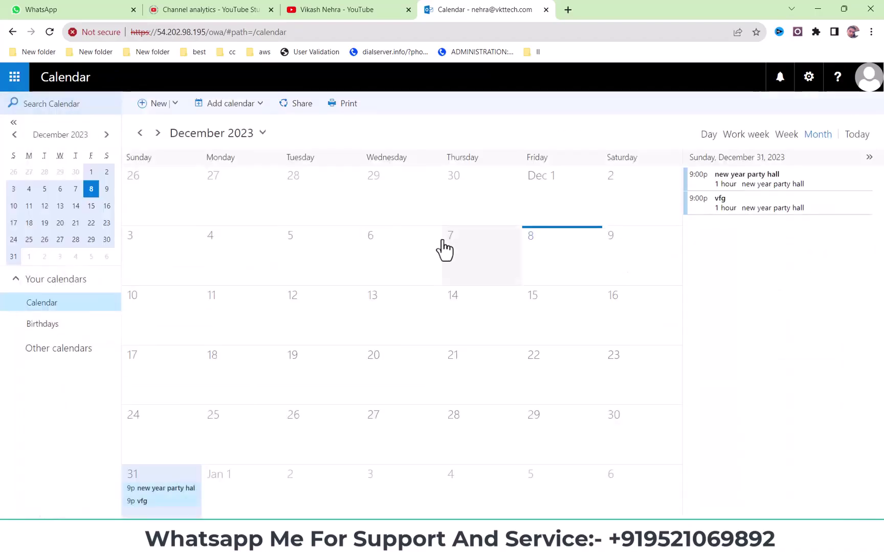
pyautogui.click(16, 80)
# - Open the 'Declined: vfg' reply and highlight the conflicting 9:00–10:00 PM meeting time
pyautogui.click(39, 164)
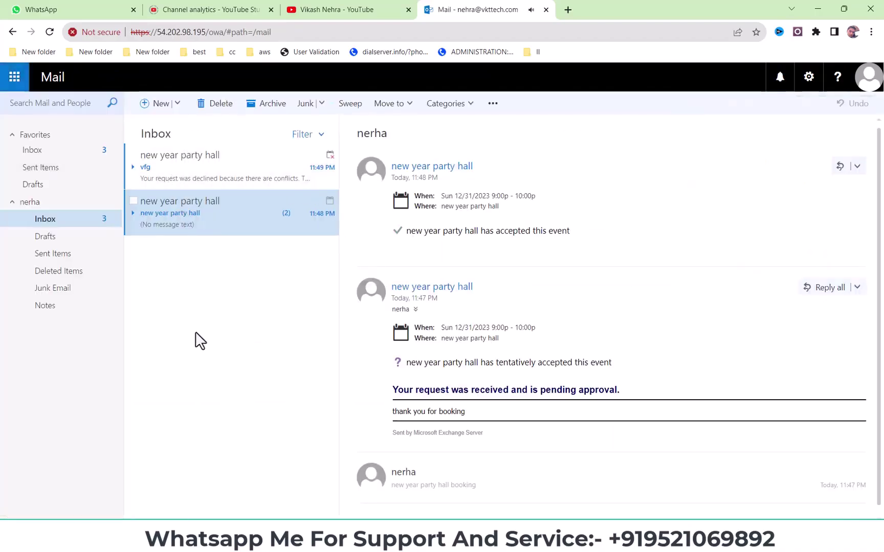
pyautogui.click(181, 175)
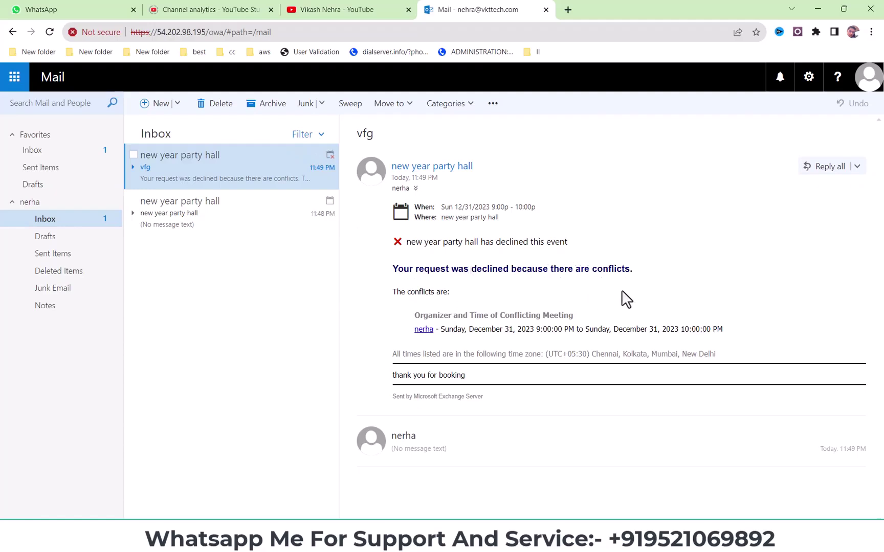
pyautogui.moveTo(444, 329); pyautogui.dragTo(750, 338)
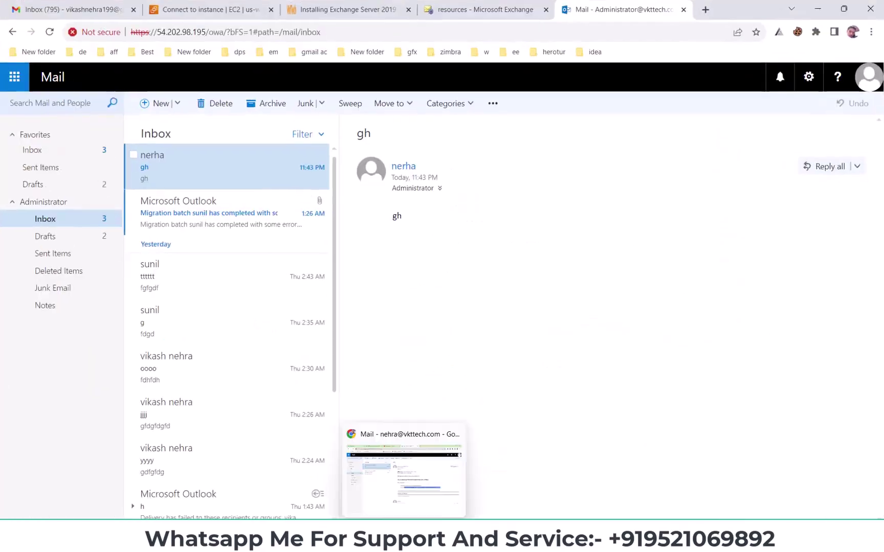
# - Revisit the Exchange admin center resources page, then show the YouTube channel's videos page
pyautogui.click(404, 478)
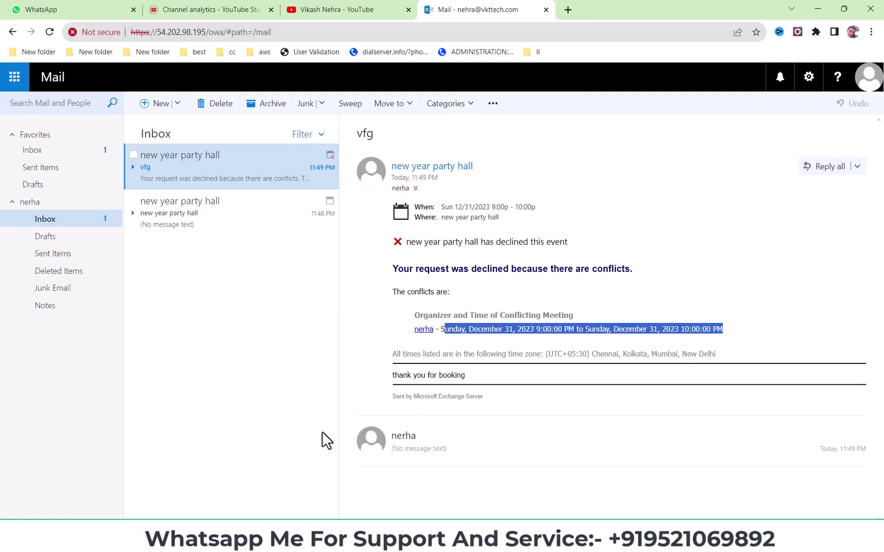
pyautogui.click(348, 540)
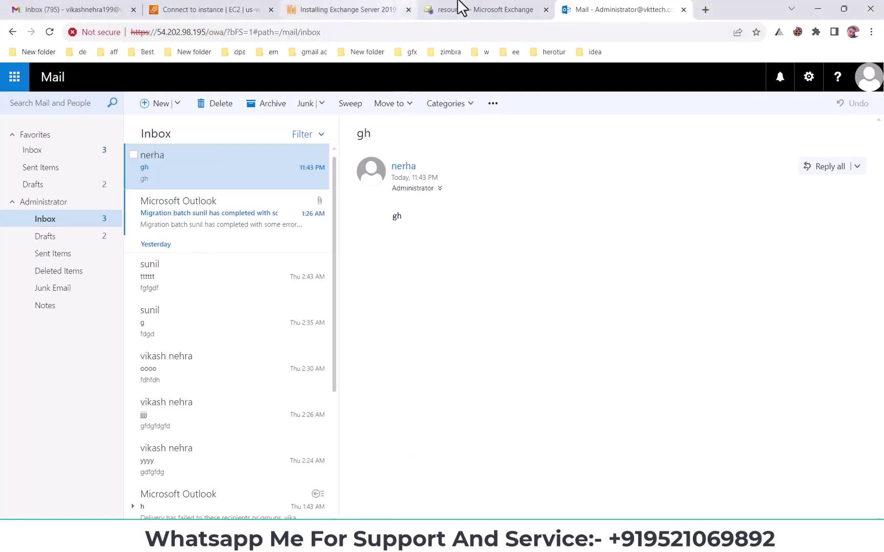
pyautogui.click(478, 9)
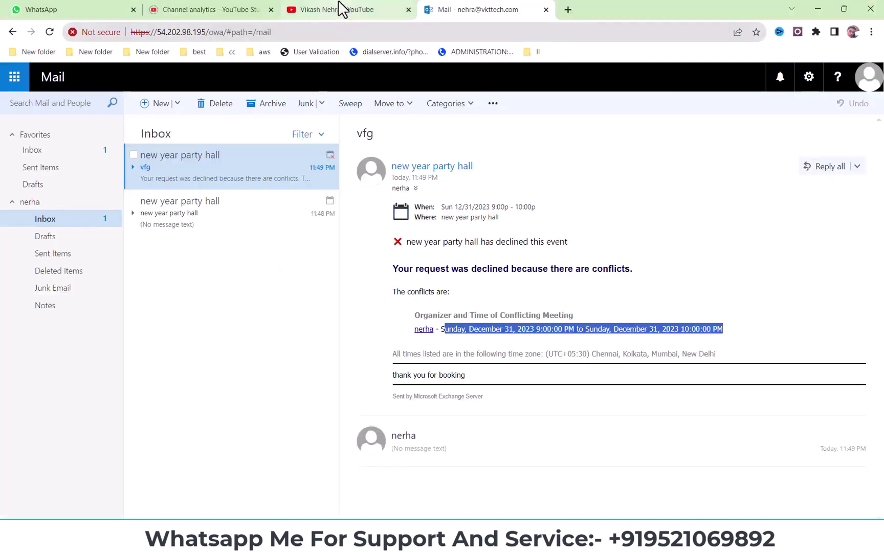
pyautogui.click(339, 9)
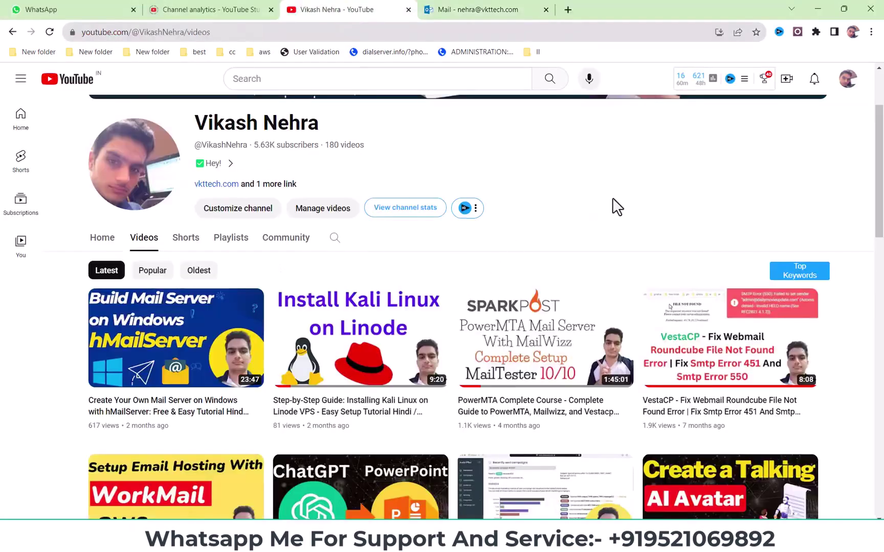